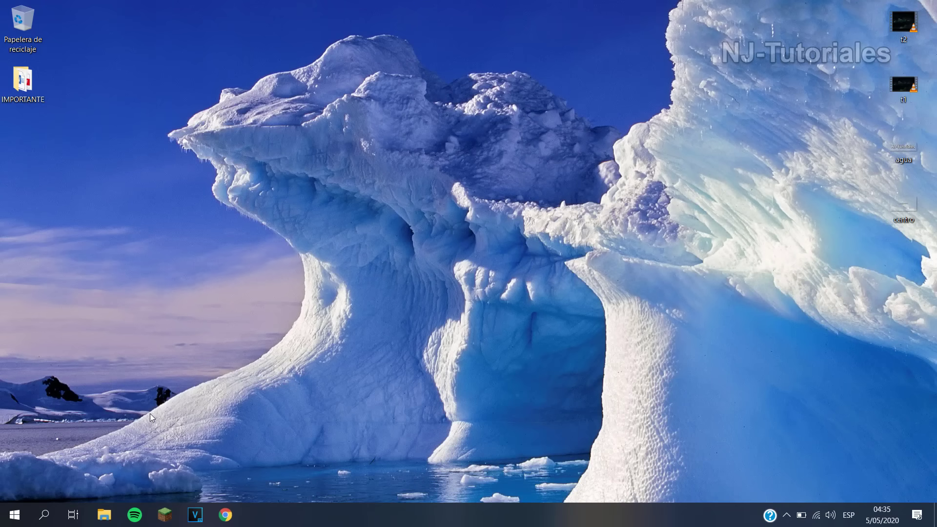
# Open the advanced system settings from the properties of Este equipo in the file explorer, with the Sistema window maximized.
pyautogui.click(104, 515)
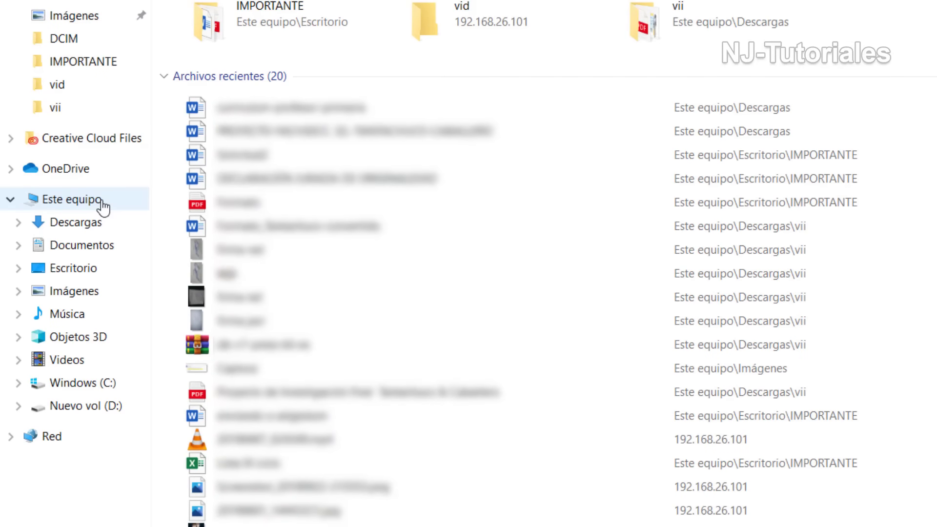
pyautogui.rightClick(103, 207)
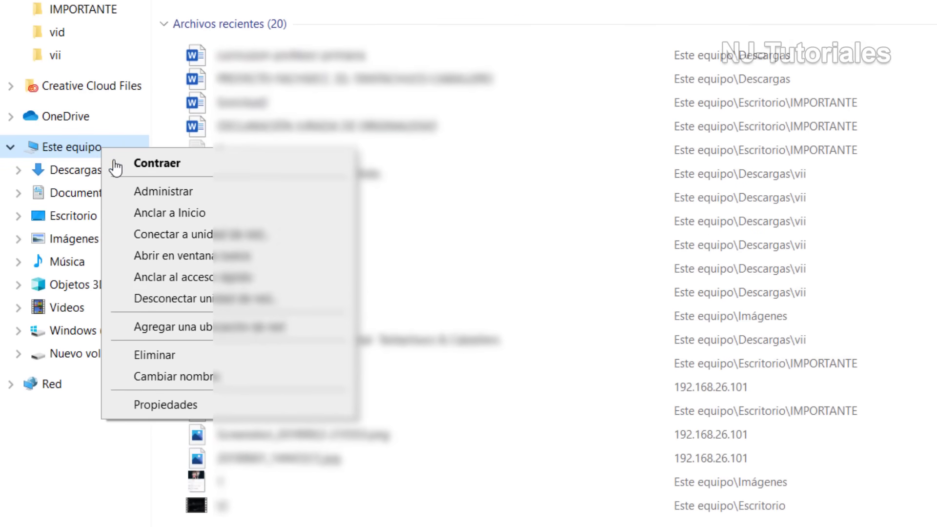
pyautogui.click(129, 413)
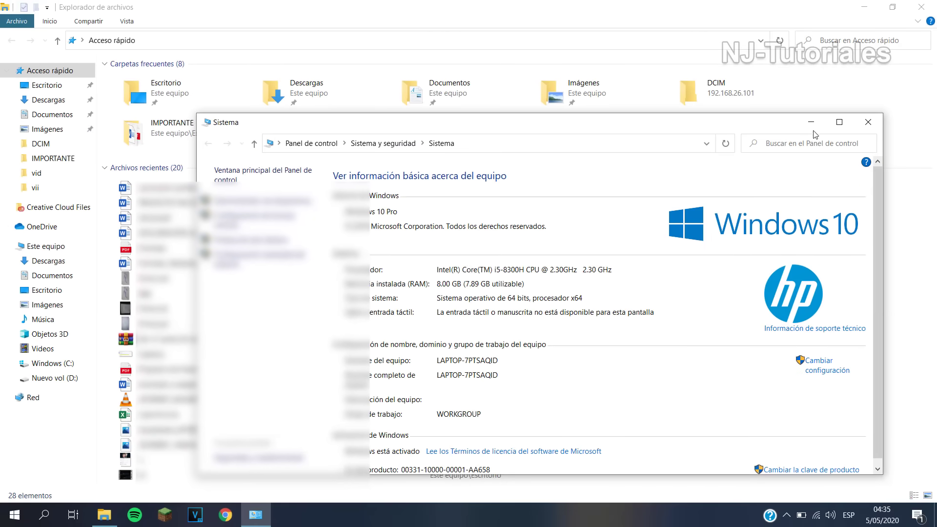
pyautogui.click(835, 128)
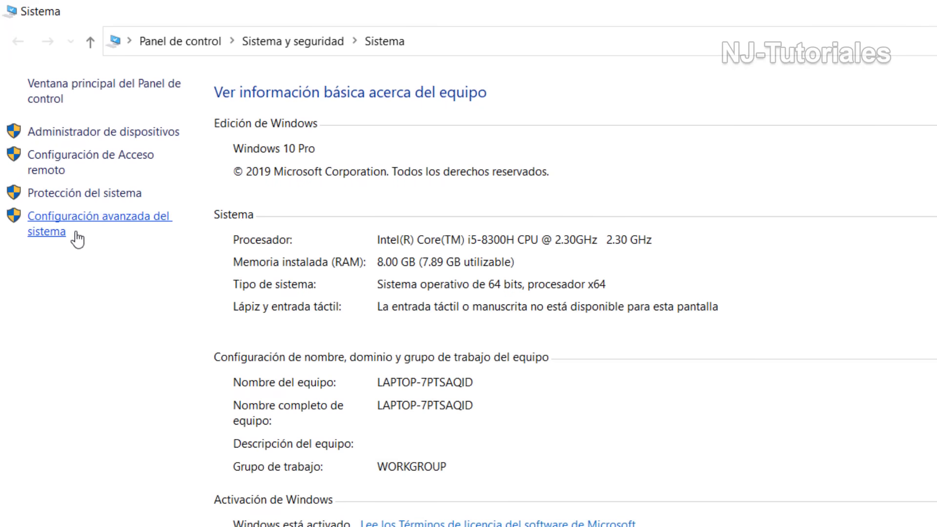
pyautogui.click(52, 228)
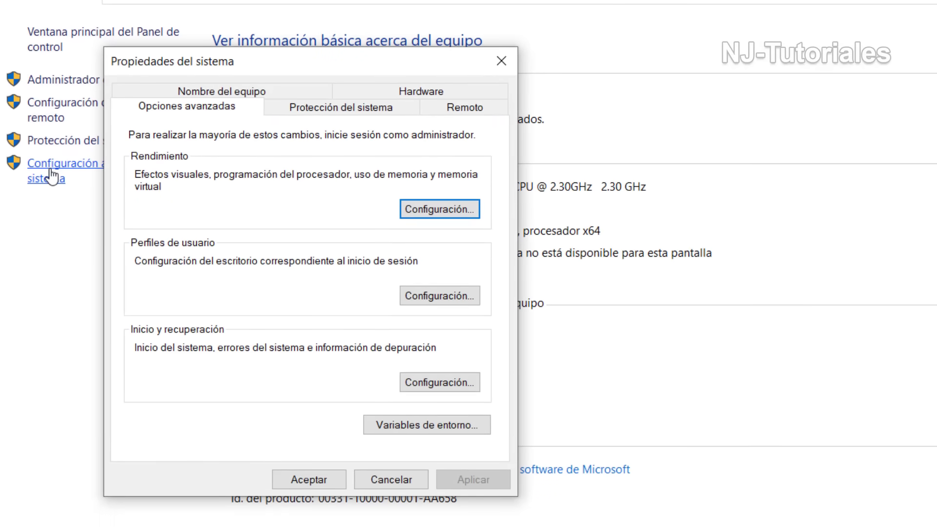
# Open the Rendimiento configuration from the advanced system options and display its visual effects settings.
pyautogui.click(324, 104)
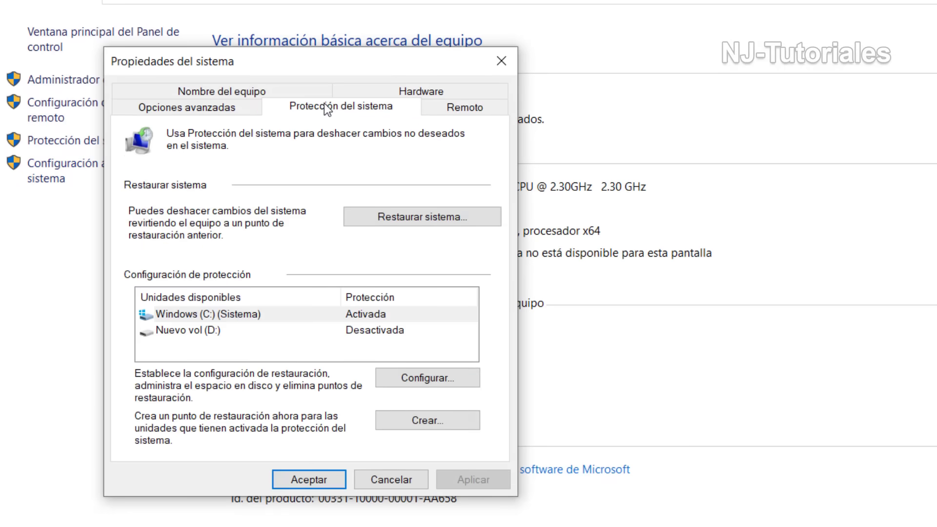
pyautogui.click(137, 106)
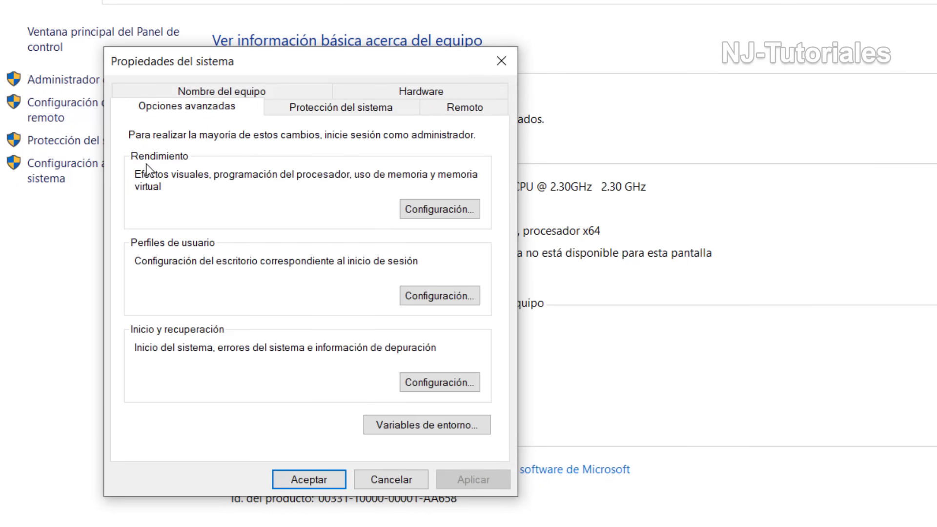
pyautogui.click(441, 214)
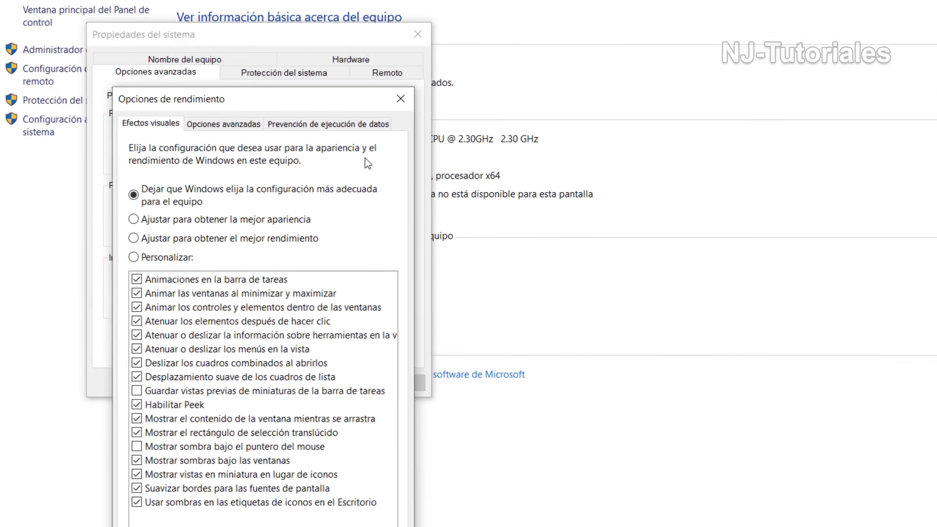
pyautogui.click(301, 102)
pyautogui.click(209, 105)
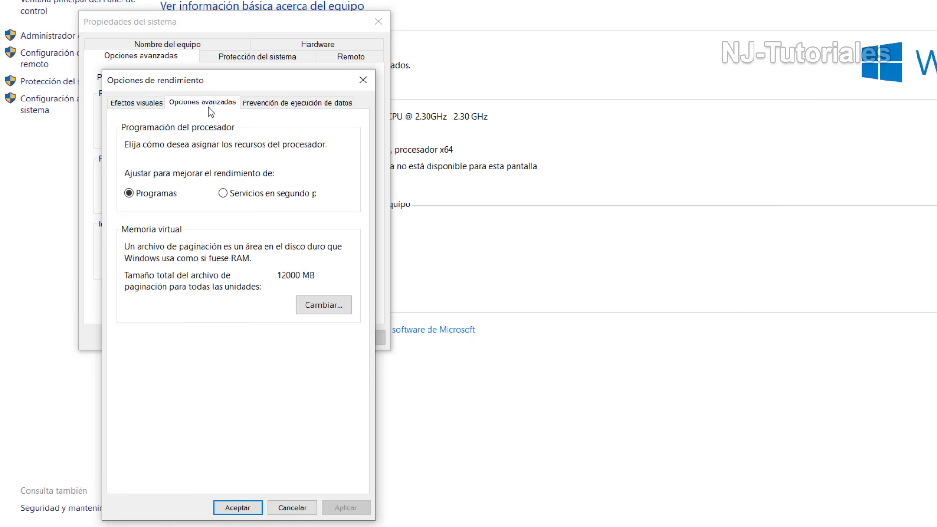
pyautogui.click(143, 103)
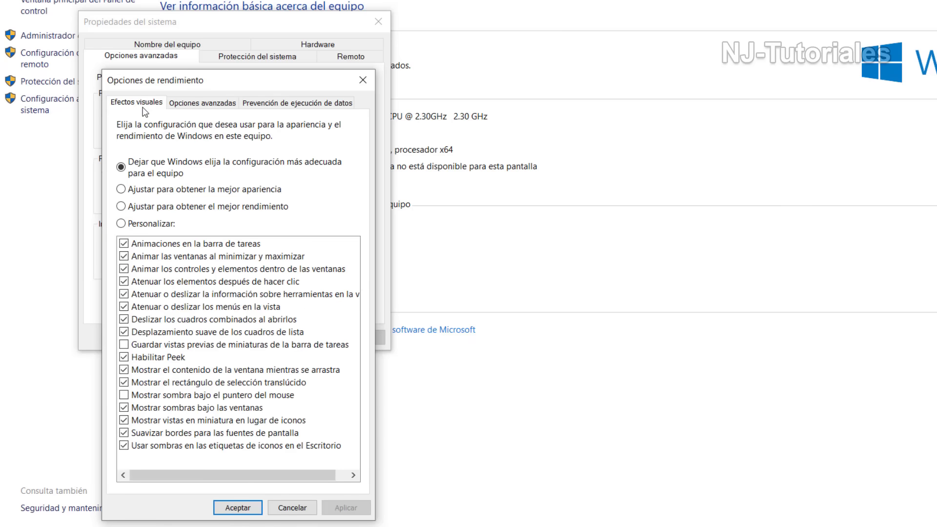
# Try the best appearance and best performance presets, then custom toggling of individual effects such as Animaciones en la barra de tareas.
pyautogui.click(163, 192)
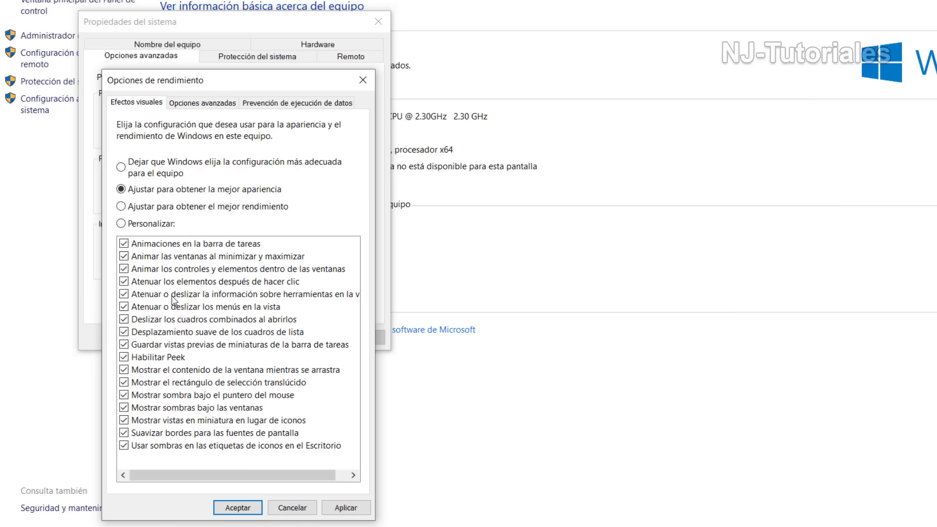
pyautogui.click(150, 209)
pyautogui.click(121, 223)
pyautogui.click(124, 244)
pyautogui.click(124, 269)
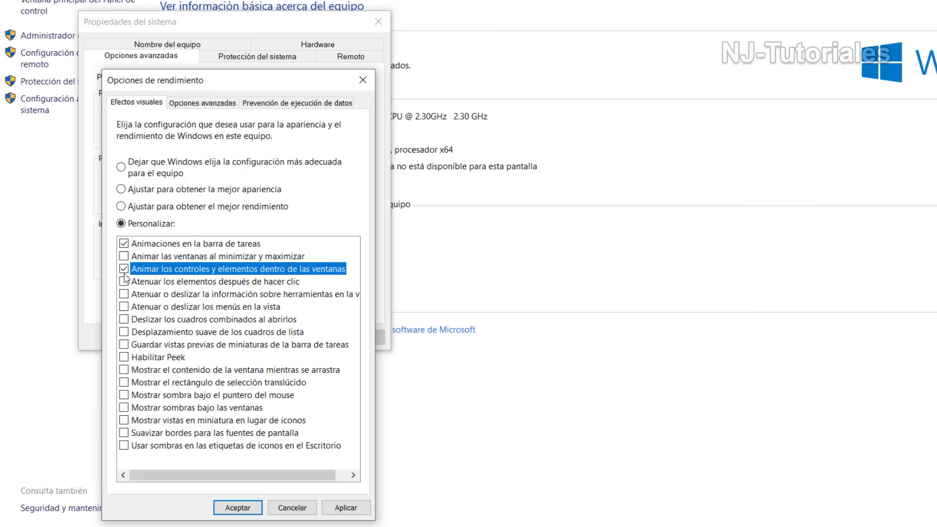
pyautogui.click(124, 294)
pyautogui.click(124, 294)
pyautogui.click(124, 269)
pyautogui.click(124, 244)
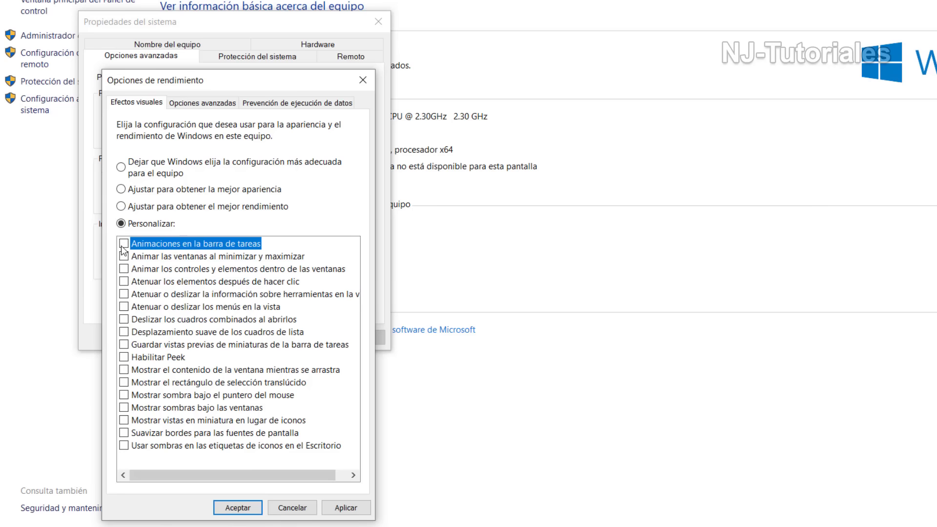
# Apply the visual effects preset "Ajustar para obtener el mejor rendimiento", accept both dialogs and close the Sistema window.
pyautogui.click(152, 207)
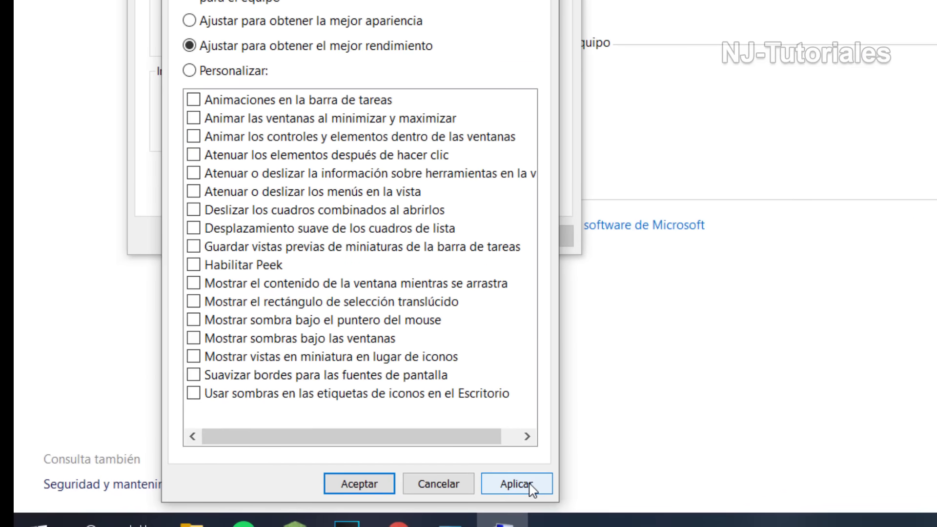
pyautogui.click(530, 486)
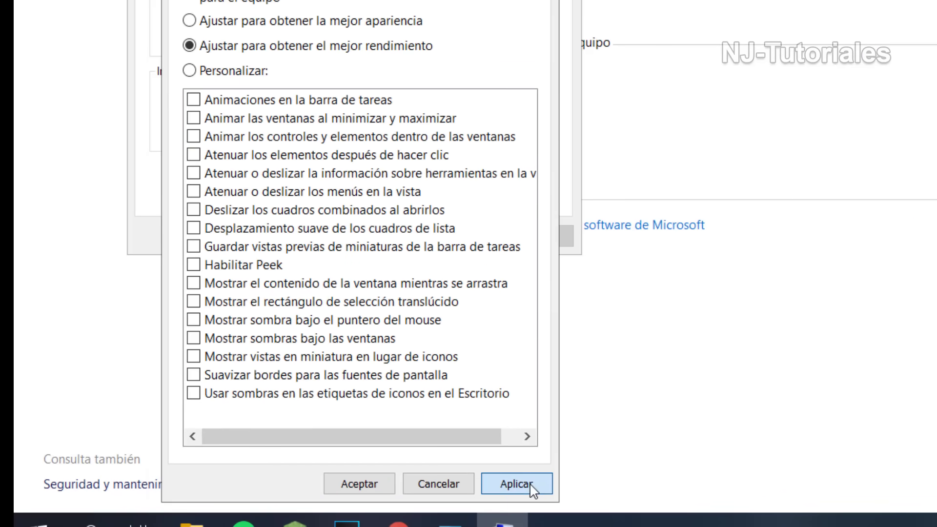
pyautogui.click(379, 484)
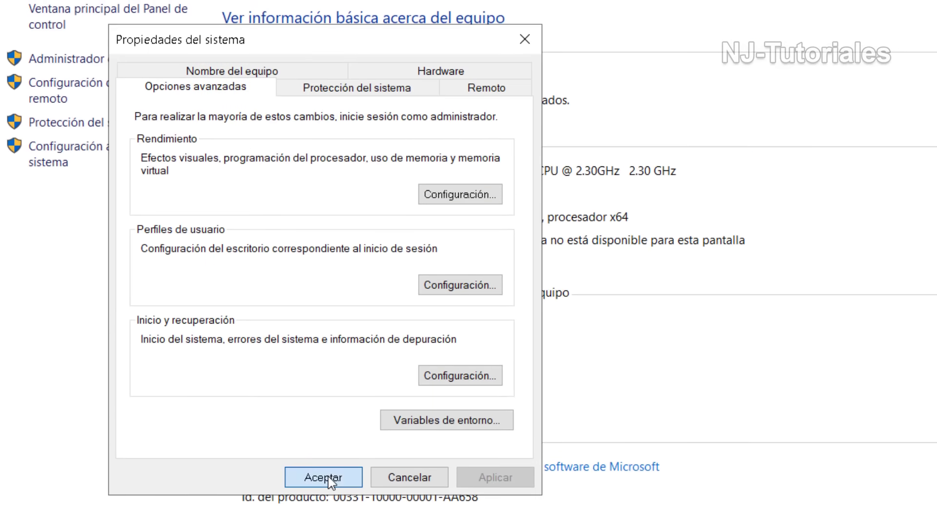
pyautogui.click(327, 476)
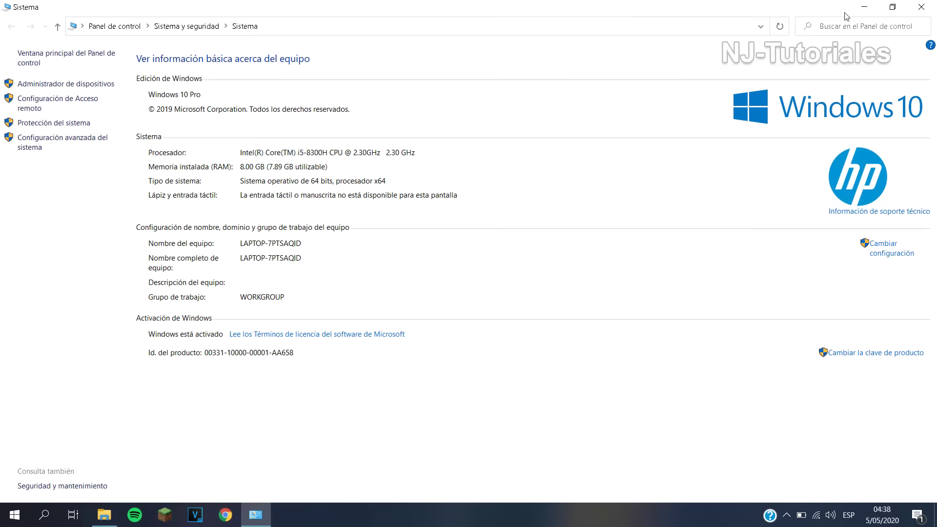
pyautogui.click(920, 6)
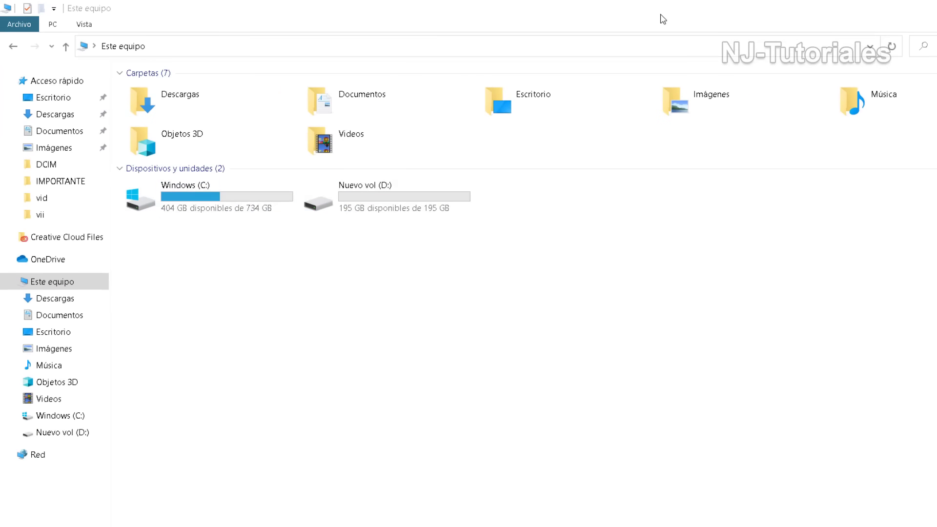
# Move, minimize and restore the Este equipo window to check how it behaves without visual effects.
pyautogui.moveTo(660, 18); pyautogui.dragTo(565, 21)
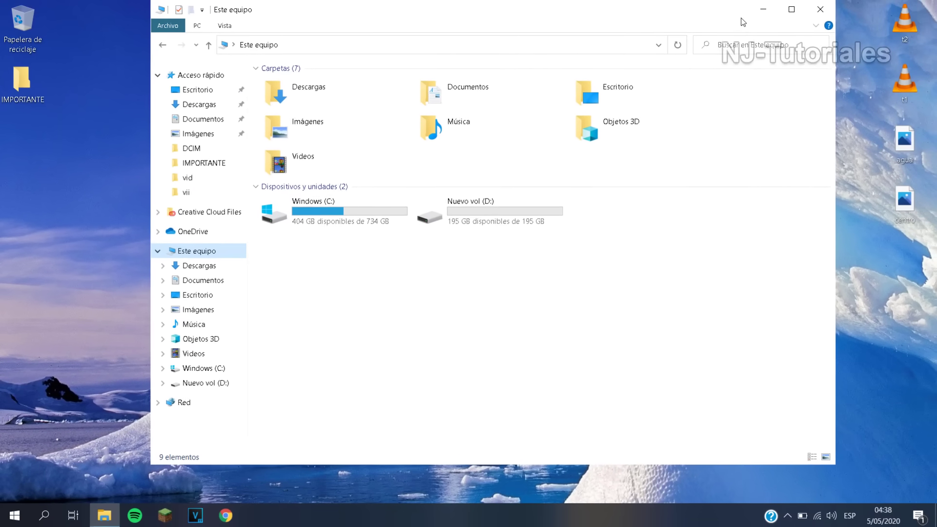
pyautogui.click(828, 12)
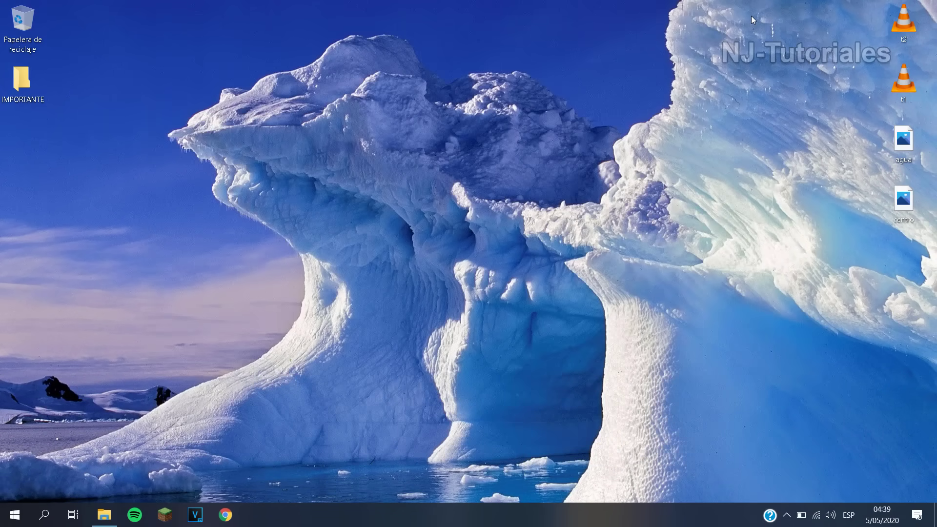
pyautogui.click(105, 514)
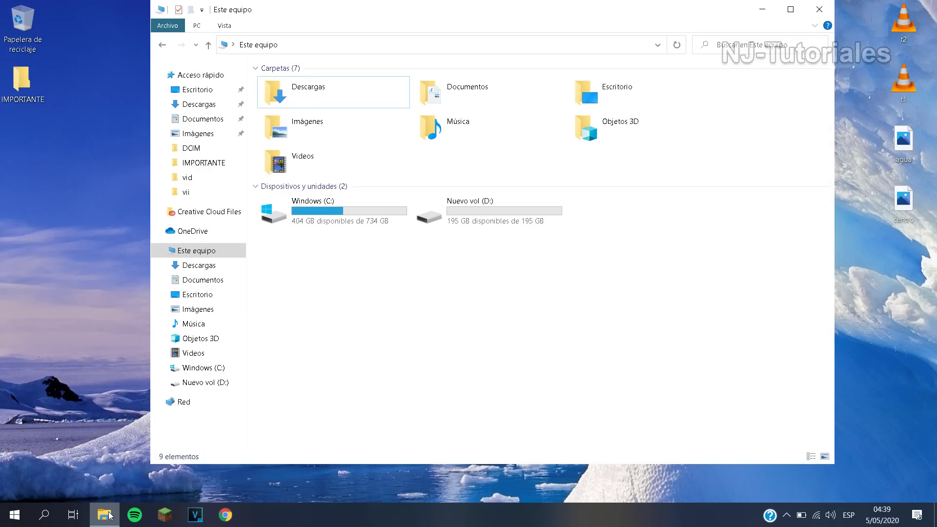
pyautogui.click(771, 8)
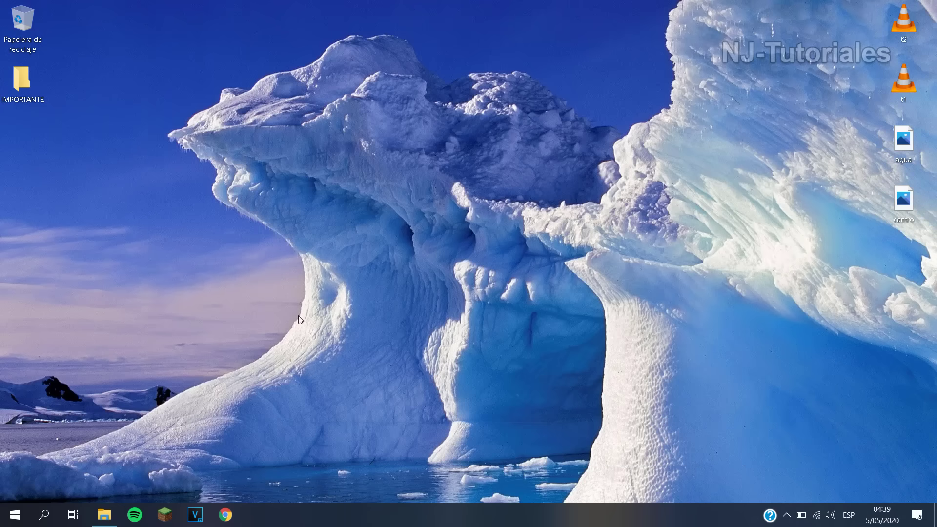
pyautogui.click(105, 515)
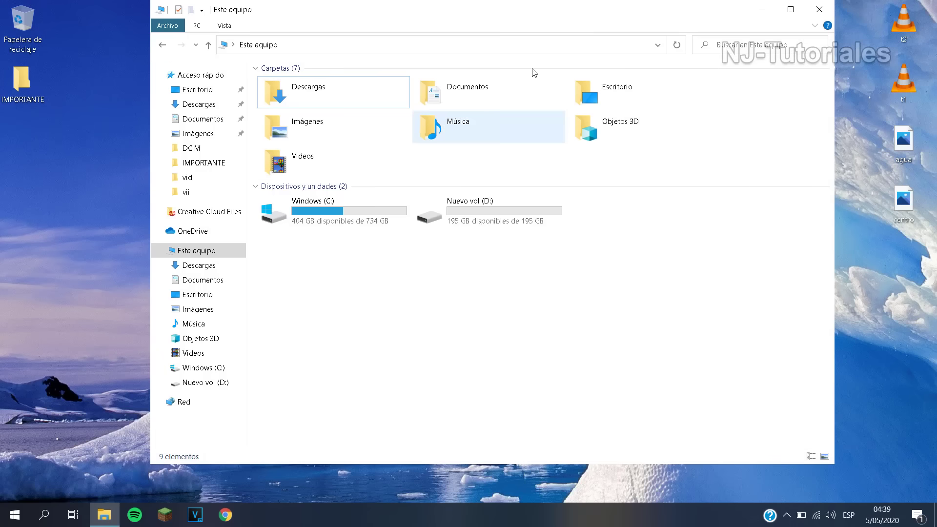
pyautogui.moveTo(571, 11); pyautogui.dragTo(561, 31)
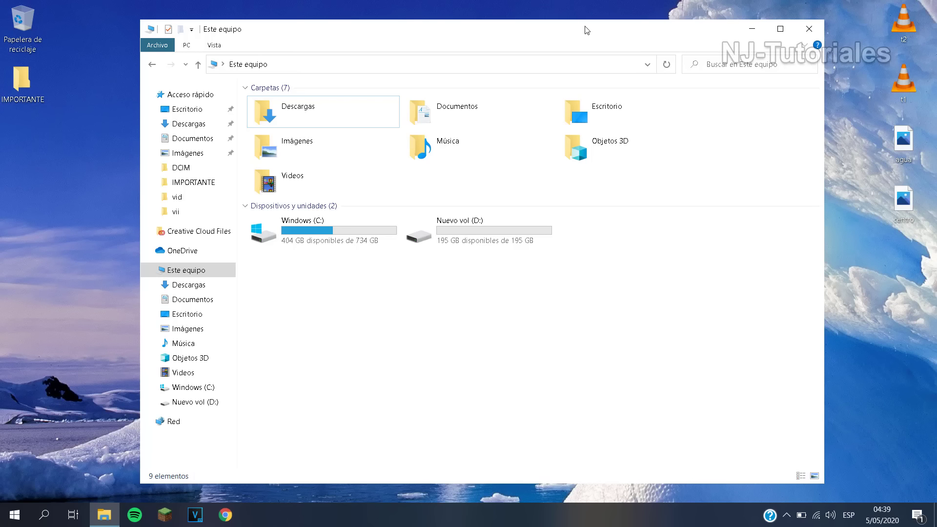
pyautogui.click(799, 26)
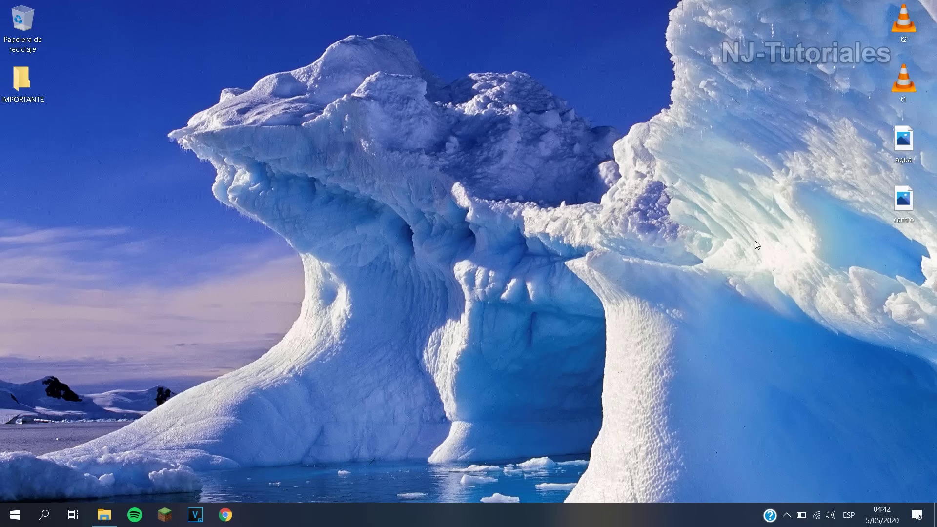
# Examine the desktop icons of the agua and centro images and the t1 and t2 videos for thumbnail previews.
pyautogui.moveTo(867, 129); pyautogui.dragTo(922, 218)
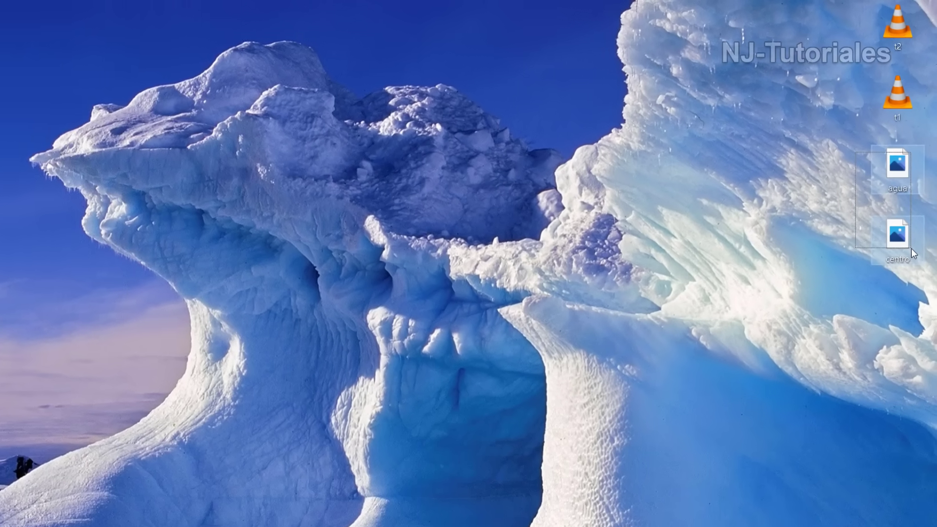
pyautogui.moveTo(914, 362); pyautogui.dragTo(914, 372)
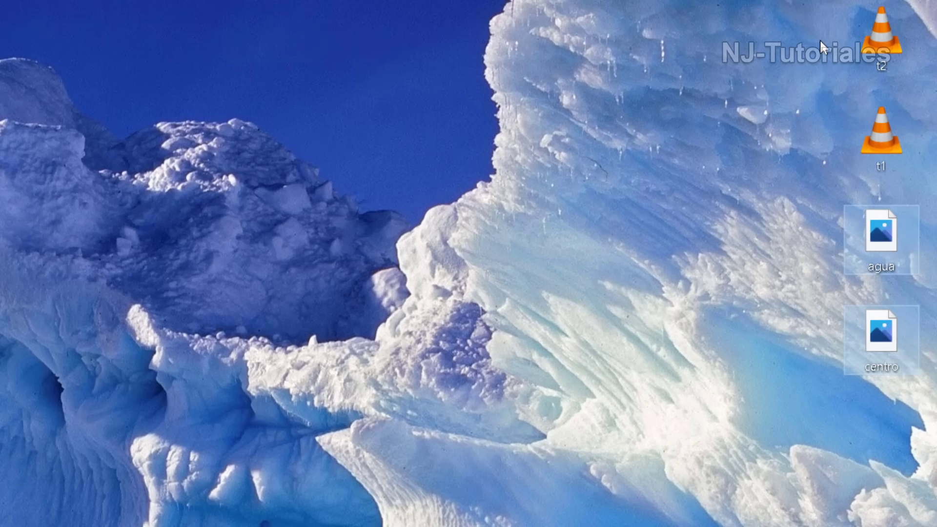
pyautogui.moveTo(823, 32); pyautogui.dragTo(907, 159)
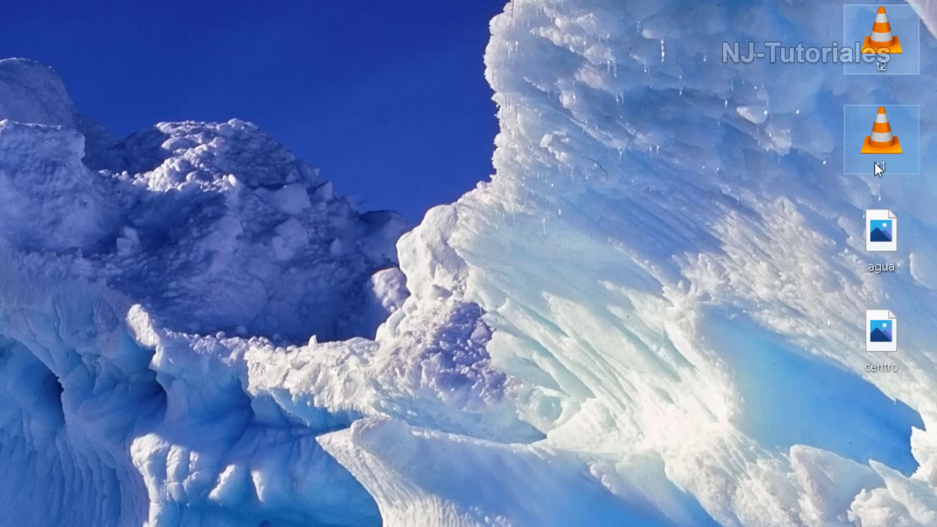
pyautogui.click(821, 292)
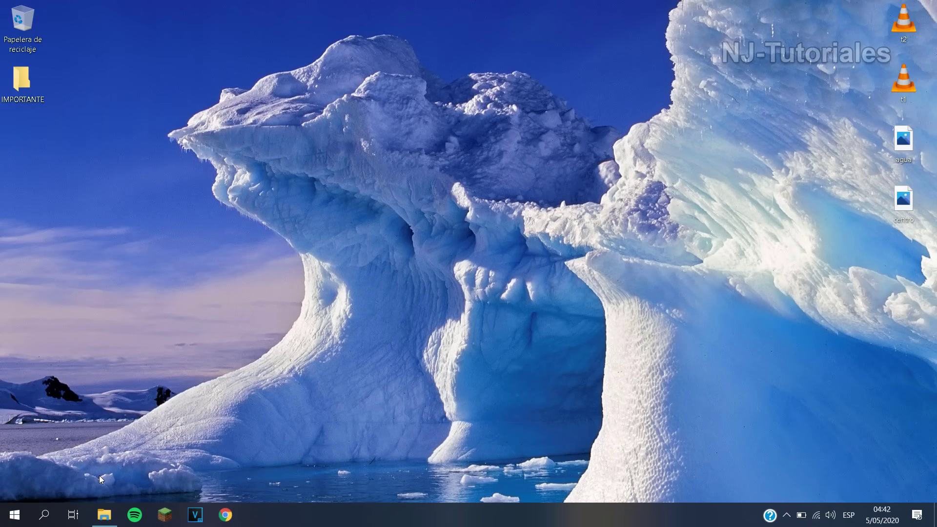
# Reopen the performance options with the visual effects settings through the properties and advanced system settings of Este equipo.
pyautogui.click(104, 517)
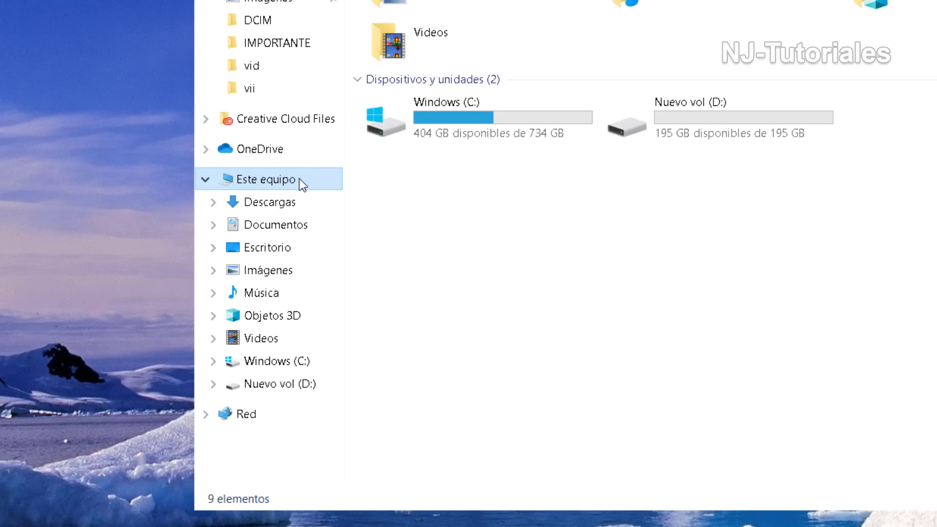
pyautogui.rightClick(301, 181)
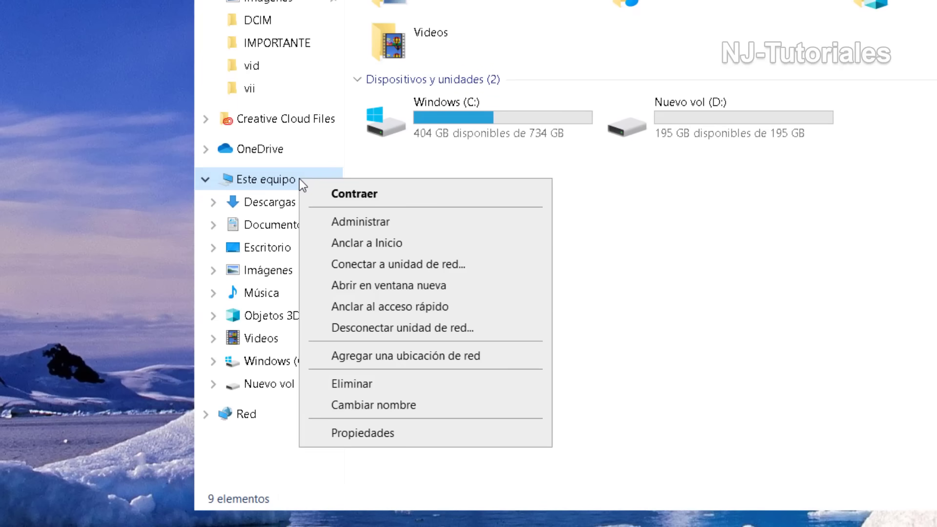
pyautogui.click(426, 428)
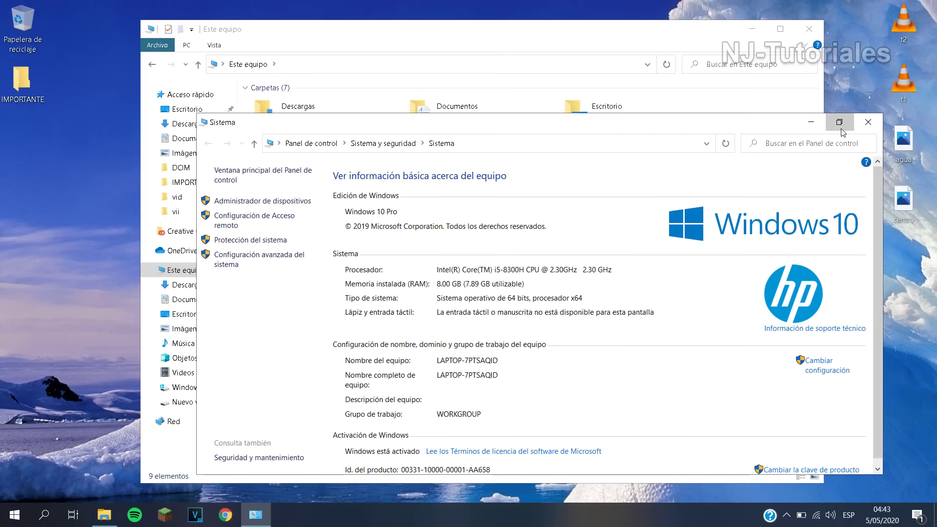
pyautogui.click(839, 123)
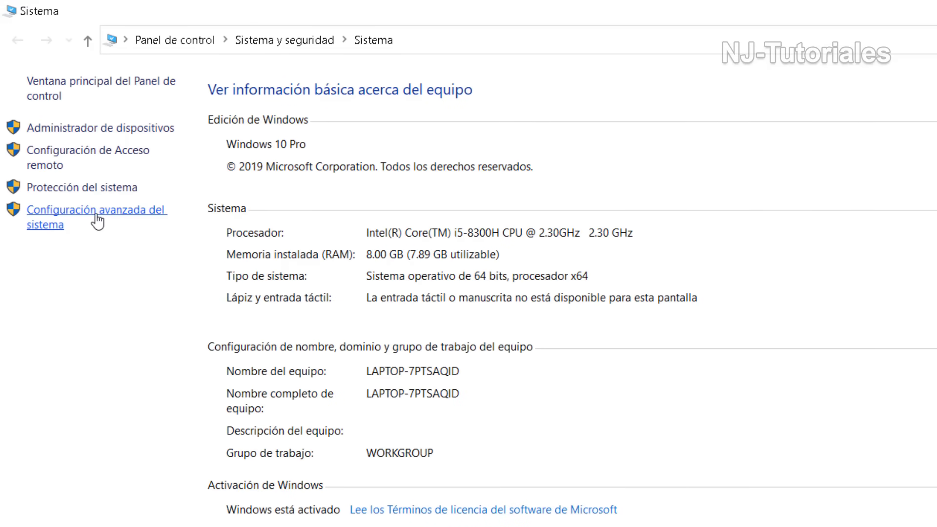
pyautogui.click(98, 221)
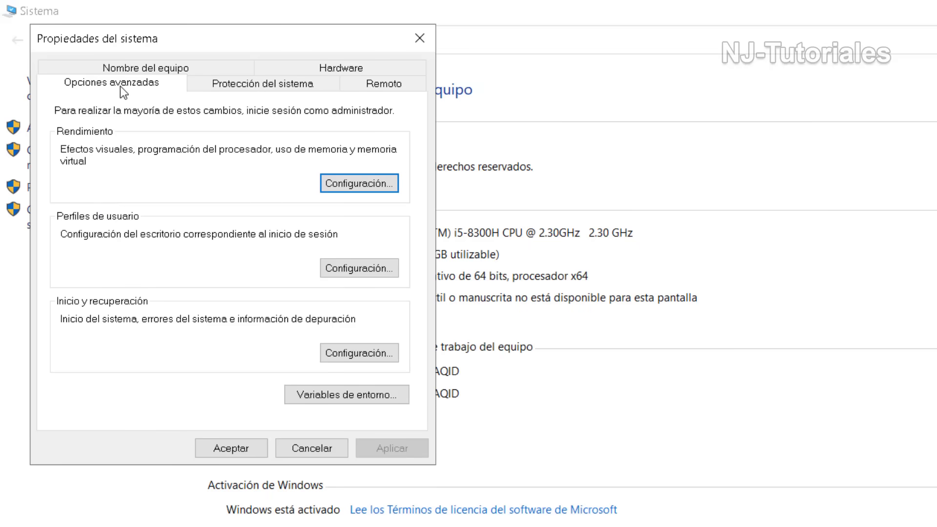
pyautogui.click(345, 180)
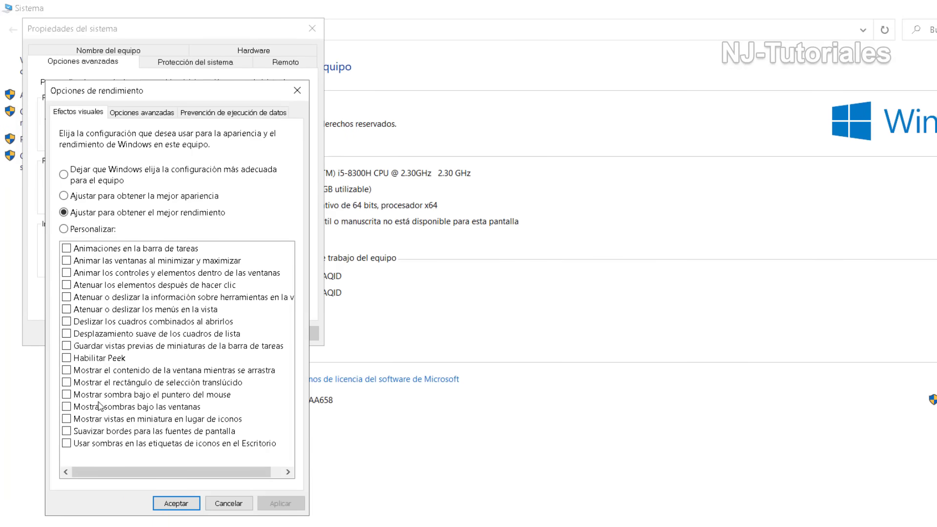
# Enable the visual effect "Mostrar vistas en miniatura en lugar de iconos", apply it, accept both dialogs and close the Sistema and Este equipo windows.
pyautogui.click(67, 419)
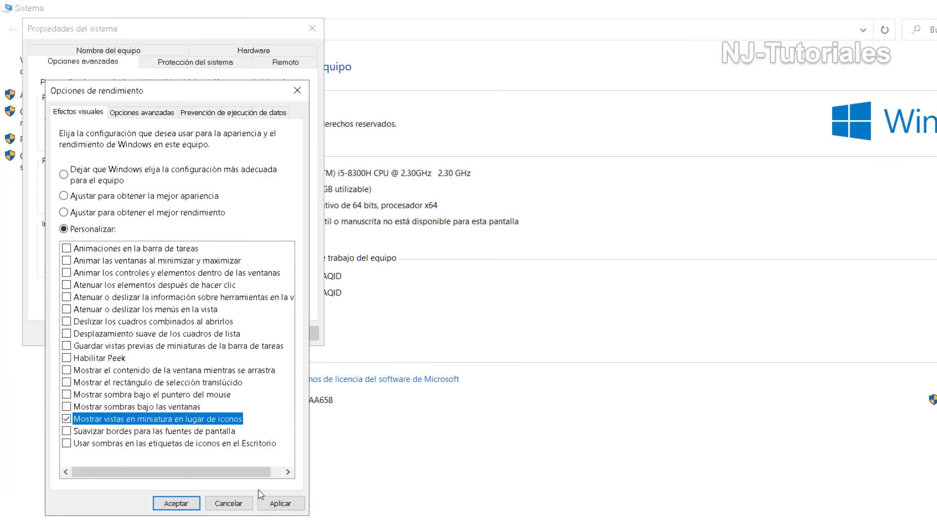
pyautogui.click(263, 503)
pyautogui.click(197, 503)
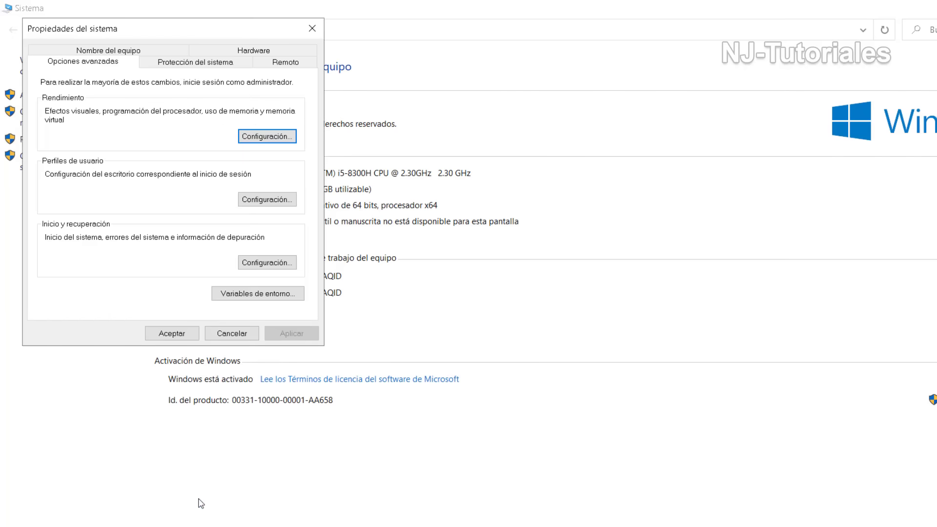
pyautogui.click(173, 334)
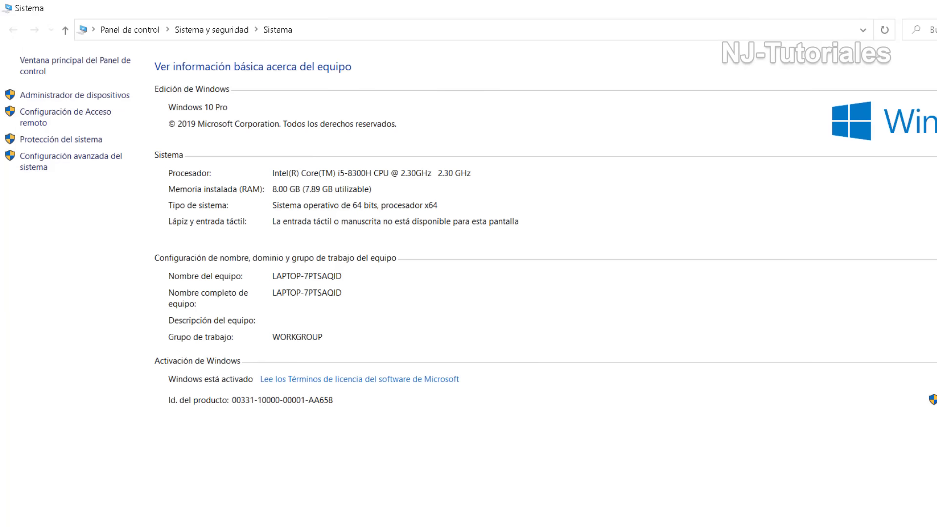
pyautogui.click(924, 14)
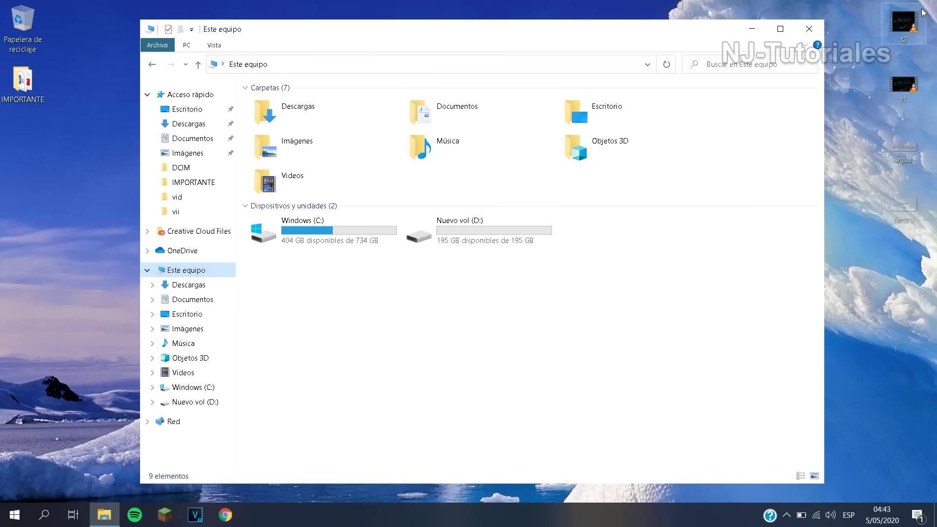
pyautogui.click(808, 28)
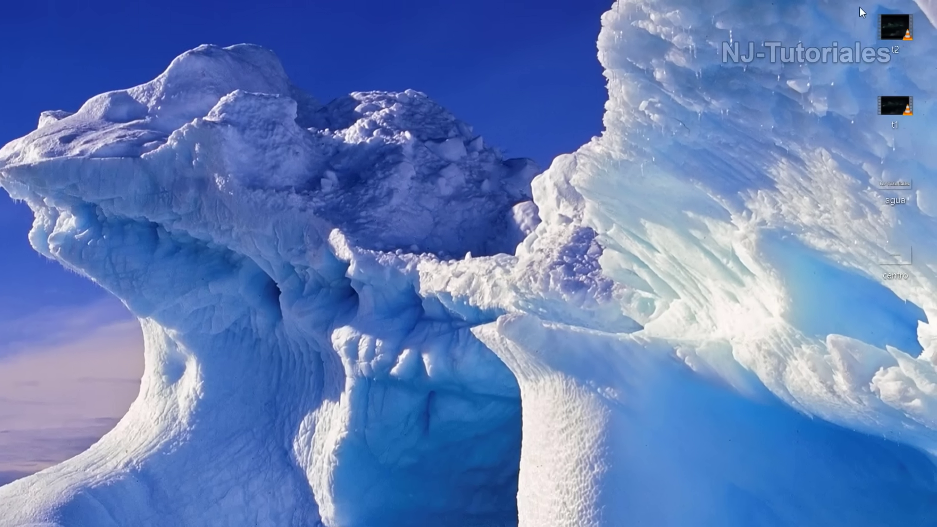
# Examine the thumbnail previews of the t1, t2, agua and centro files on the desktop.
pyautogui.moveTo(874, 6); pyautogui.dragTo(908, 102)
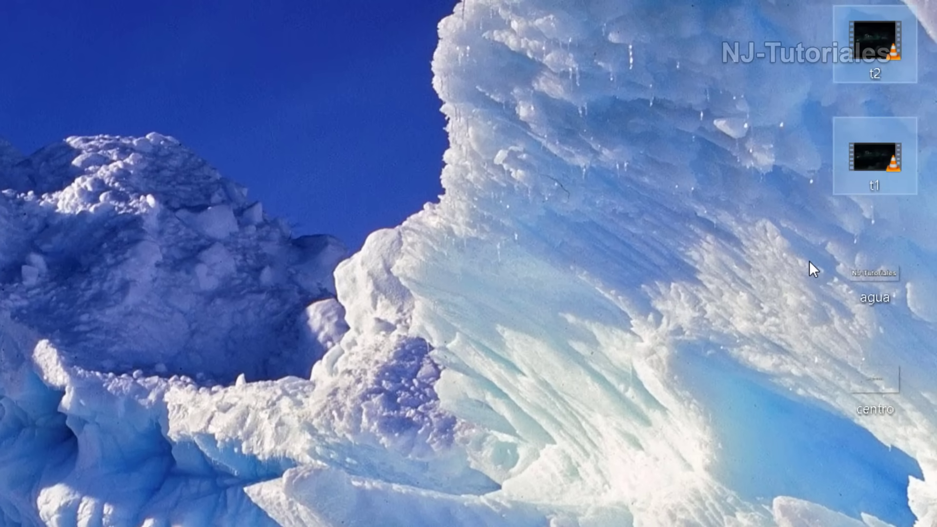
pyautogui.moveTo(809, 261); pyautogui.dragTo(781, 516)
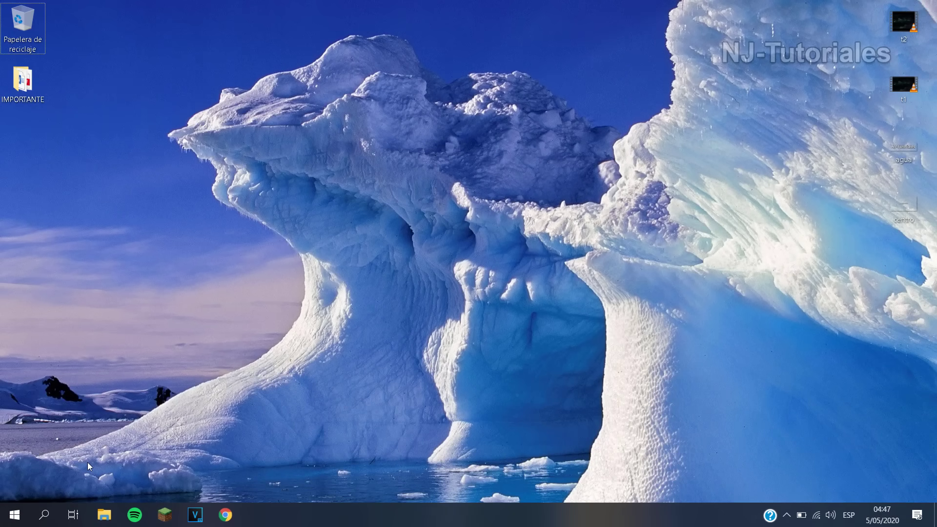
# Open and close the Ejecutar dialog once, and reopen it by searching for "ejecutar".
pyautogui.press('super+r')
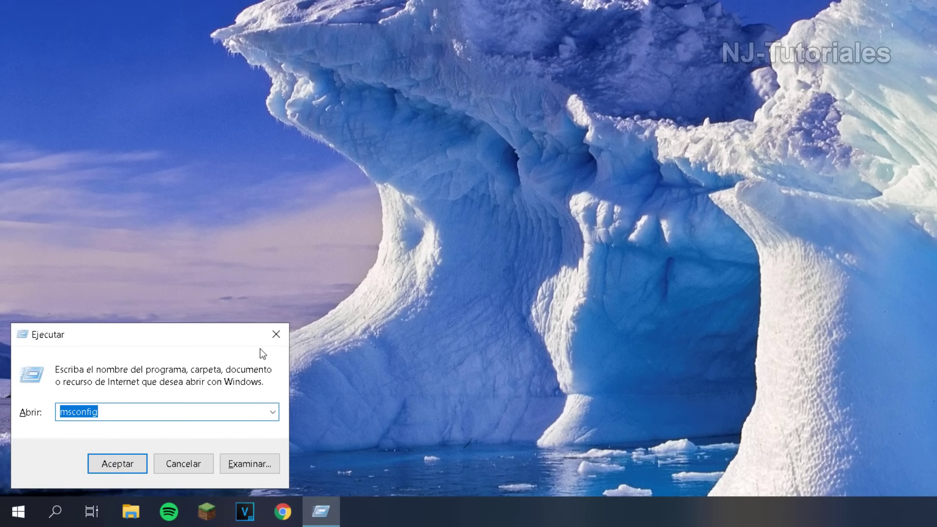
pyautogui.click(274, 342)
pyautogui.click(55, 512)
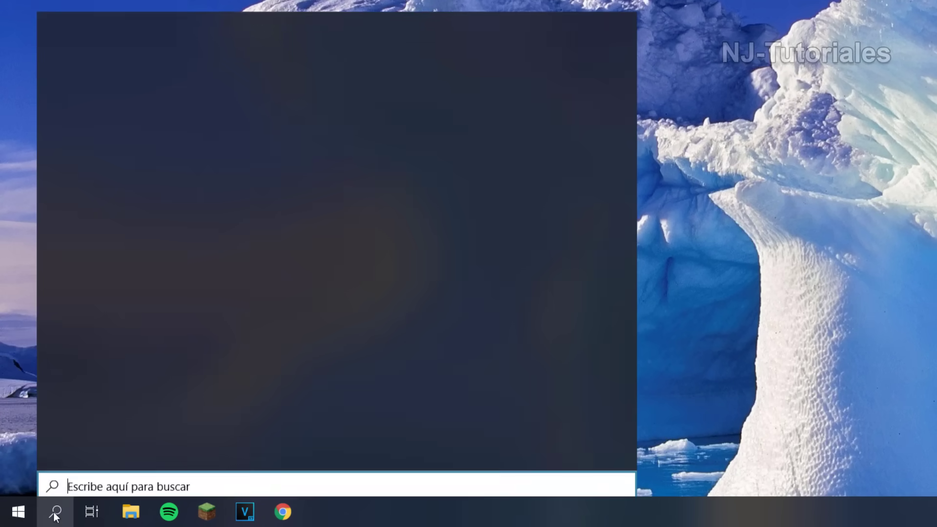
pyautogui.write('ejecuta')
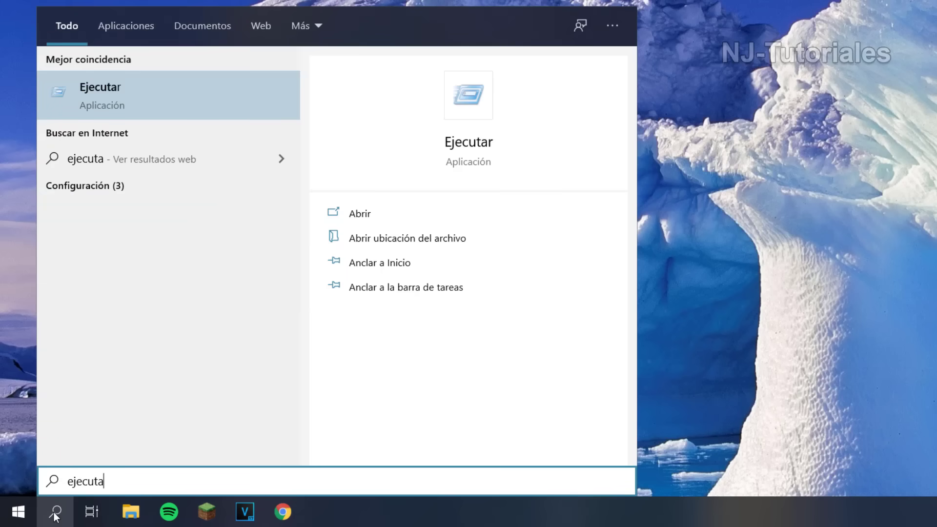
pyautogui.write('r')
pyautogui.press('Return')
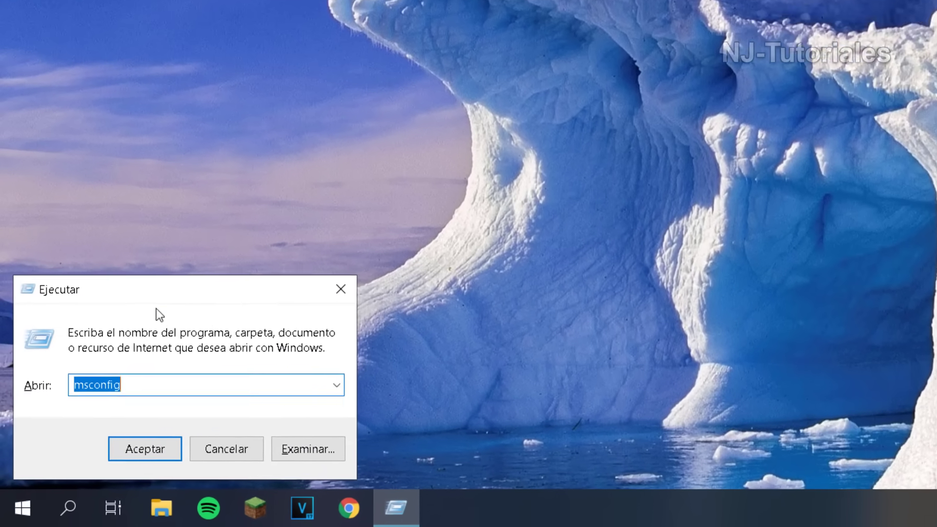
# Run msconfig from the Ejecutar dialog and cancel the system configuration window.
pyautogui.click(147, 385)
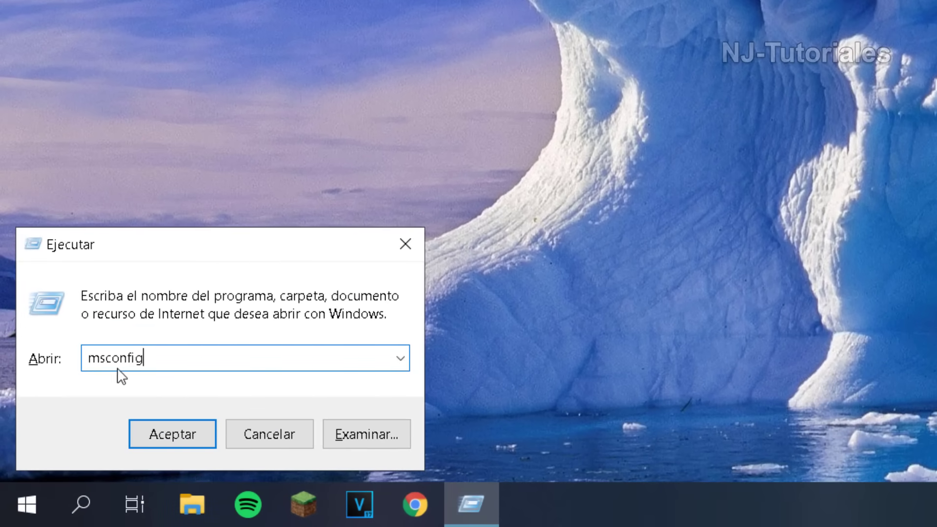
pyautogui.moveTo(179, 359); pyautogui.dragTo(52, 355)
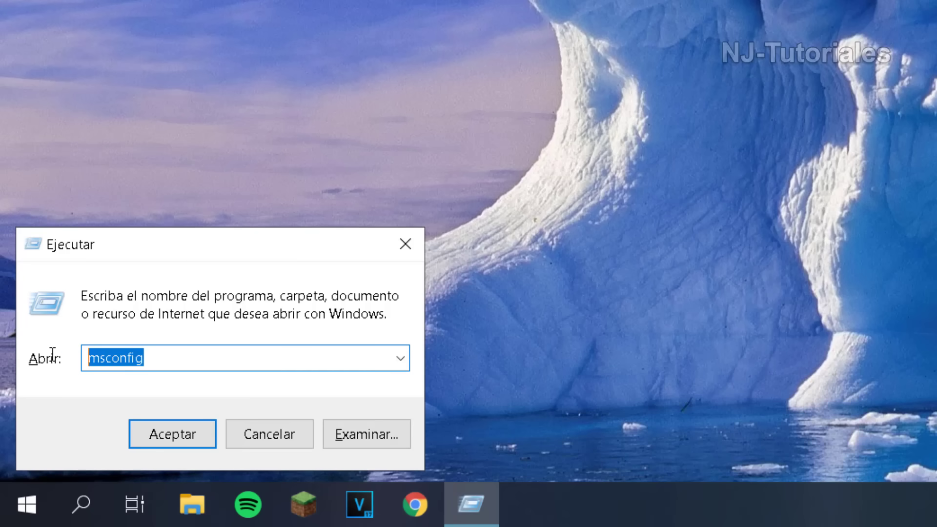
pyautogui.click(177, 358)
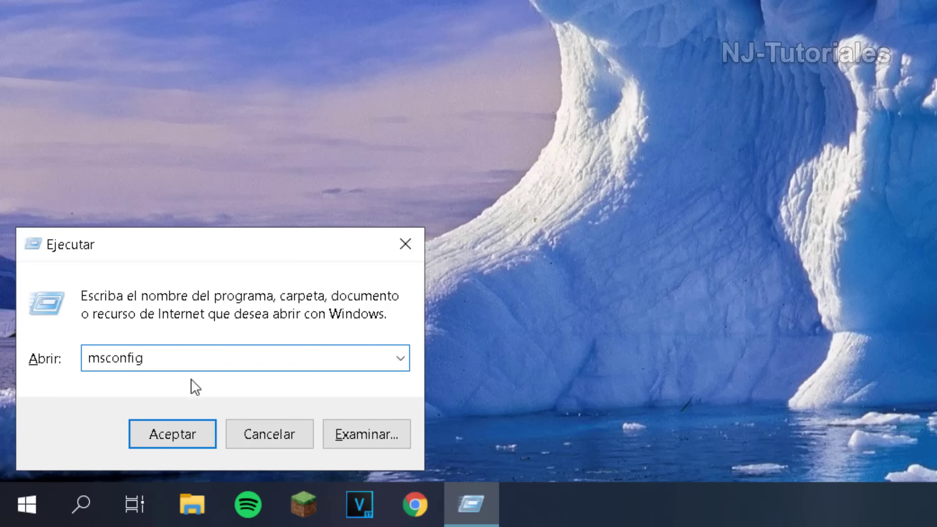
pyautogui.click(180, 433)
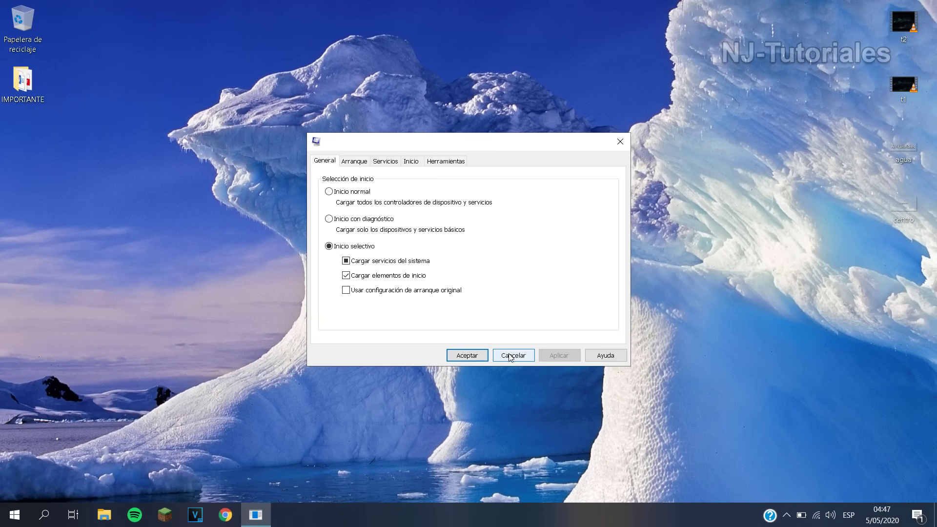
pyautogui.click(510, 356)
# Search Windows for "msconfig", open System Configuration and display its Arranque settings.
pyautogui.click(45, 515)
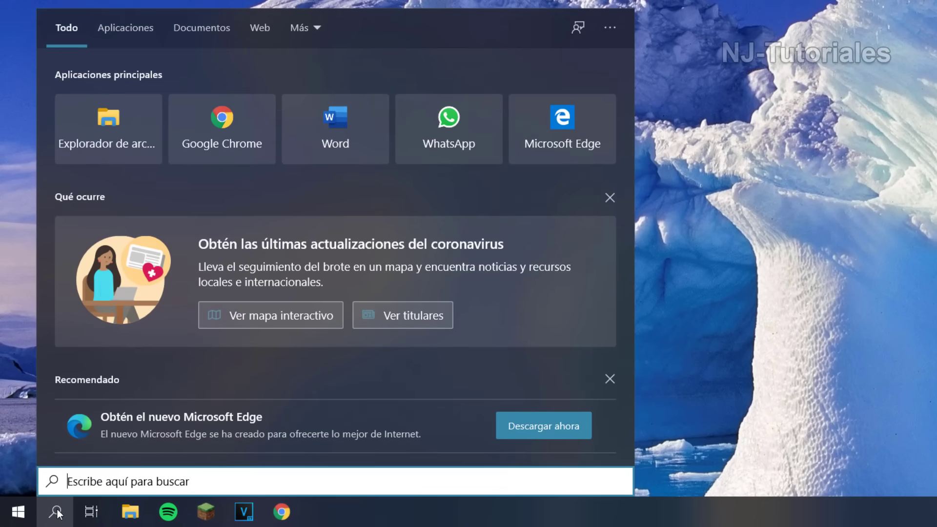
pyautogui.write('m')
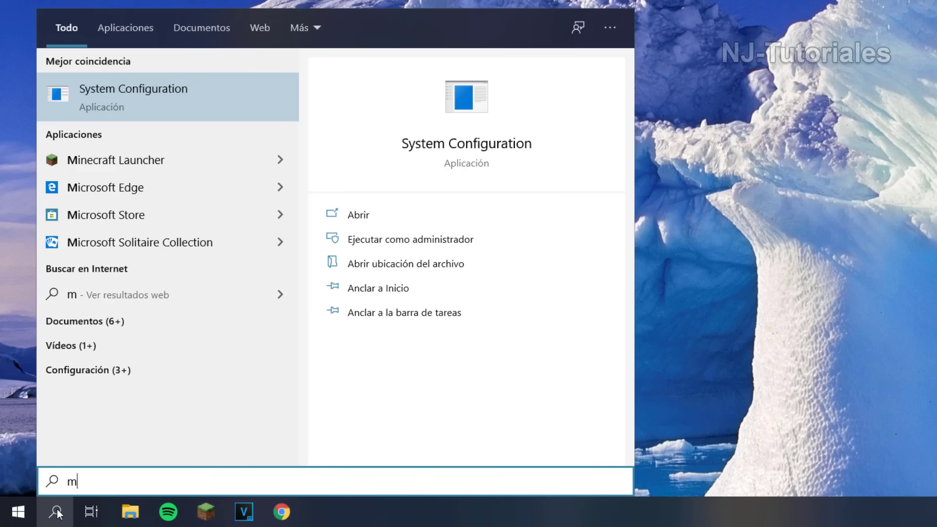
pyautogui.write('sconfig')
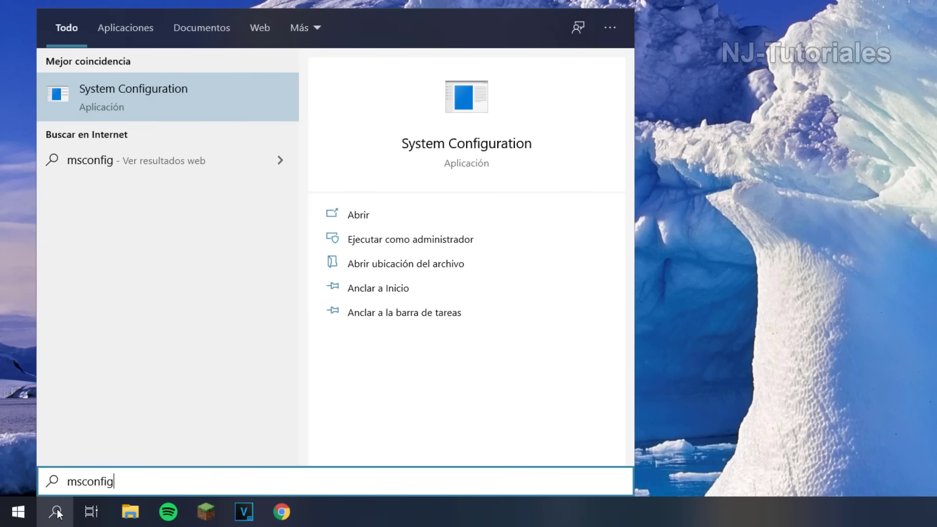
pyautogui.click(220, 103)
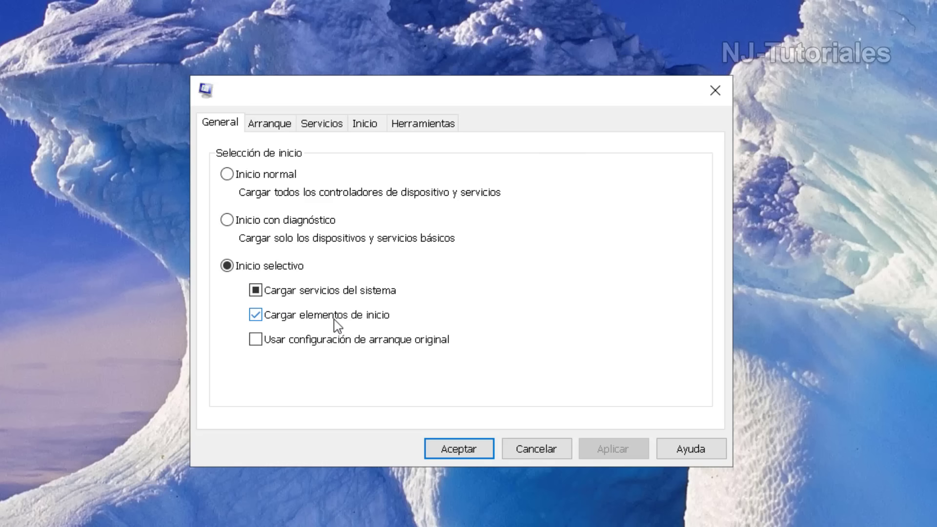
pyautogui.click(230, 92)
pyautogui.click(280, 131)
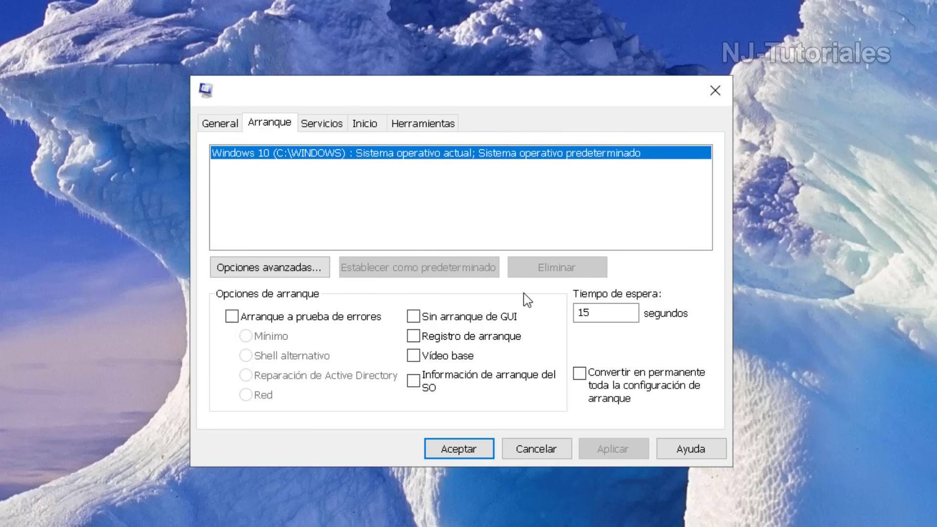
# Examine the boot timeout value in Tiempo de espera without editing it.
pyautogui.moveTo(630, 313); pyautogui.dragTo(570, 317)
pyautogui.click(620, 306)
pyautogui.moveTo(614, 312); pyautogui.dragTo(576, 314)
pyautogui.click(618, 304)
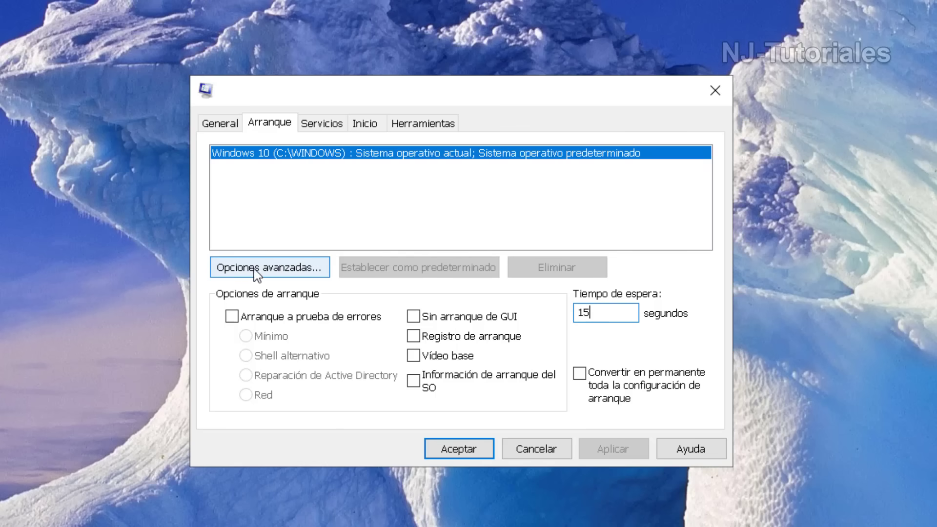
# In the advanced boot options, enable Número de procesadores, set it to 8 and accept the dialog.
pyautogui.click(276, 273)
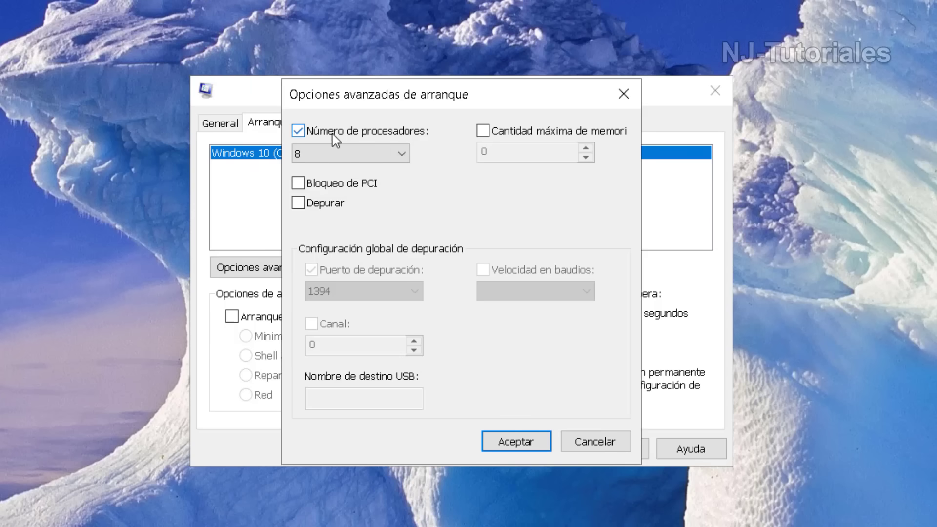
pyautogui.click(328, 153)
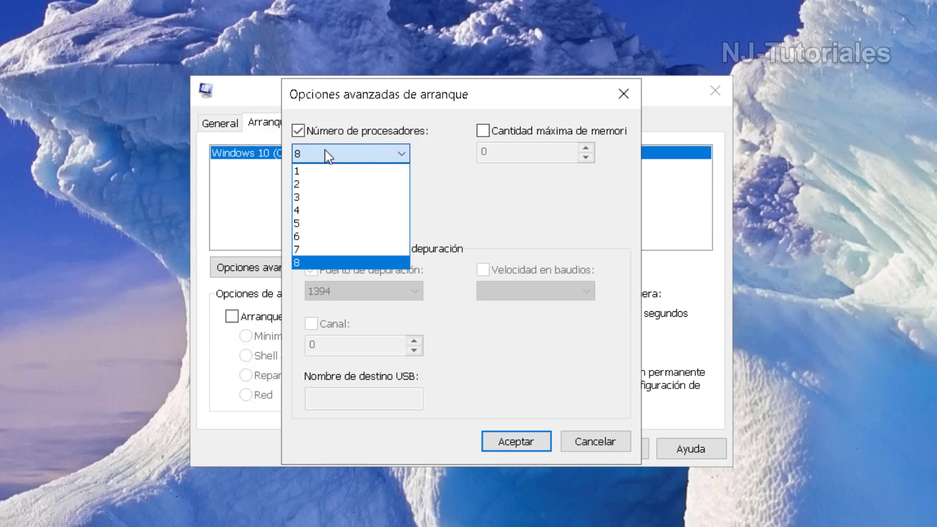
pyautogui.click(326, 175)
pyautogui.click(298, 132)
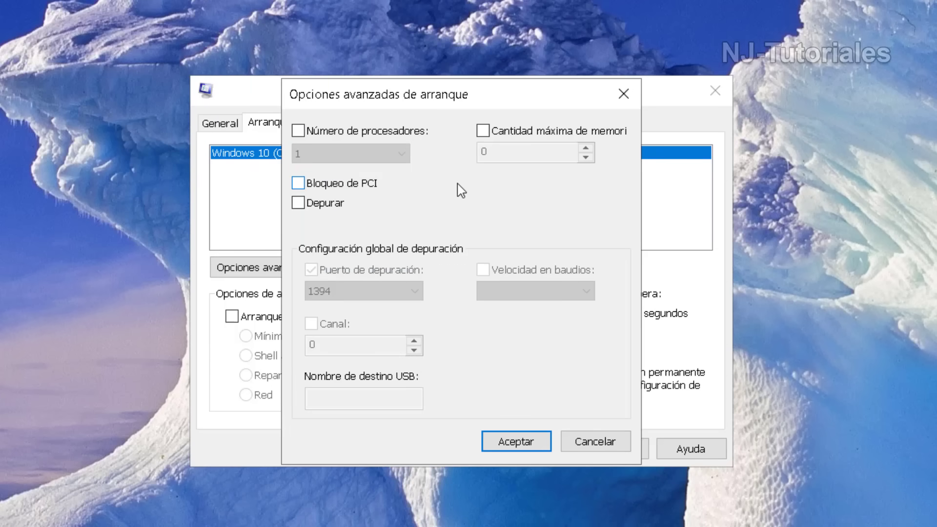
pyautogui.click(299, 131)
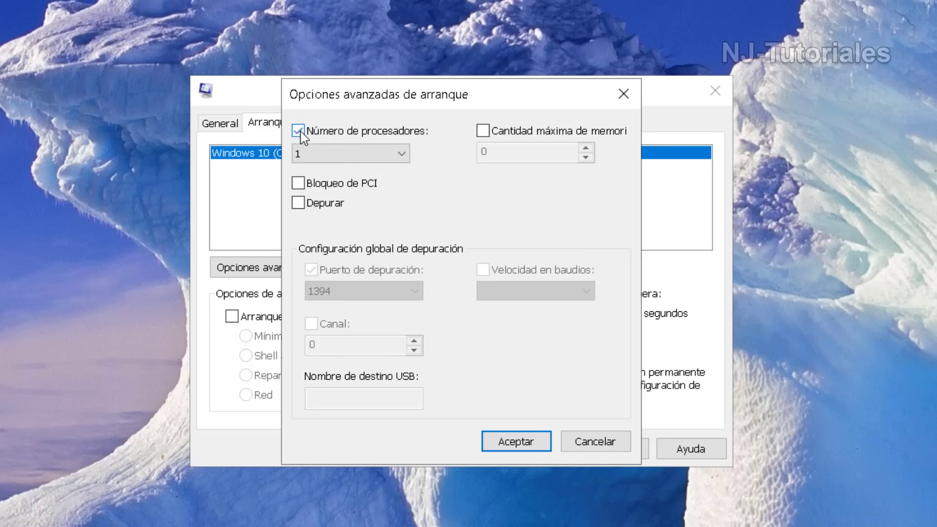
pyautogui.click(397, 155)
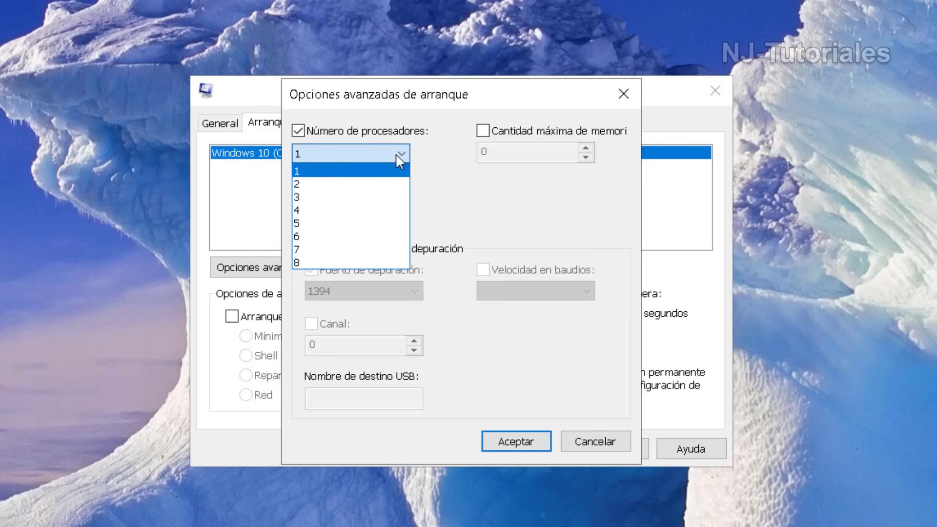
pyautogui.click(381, 263)
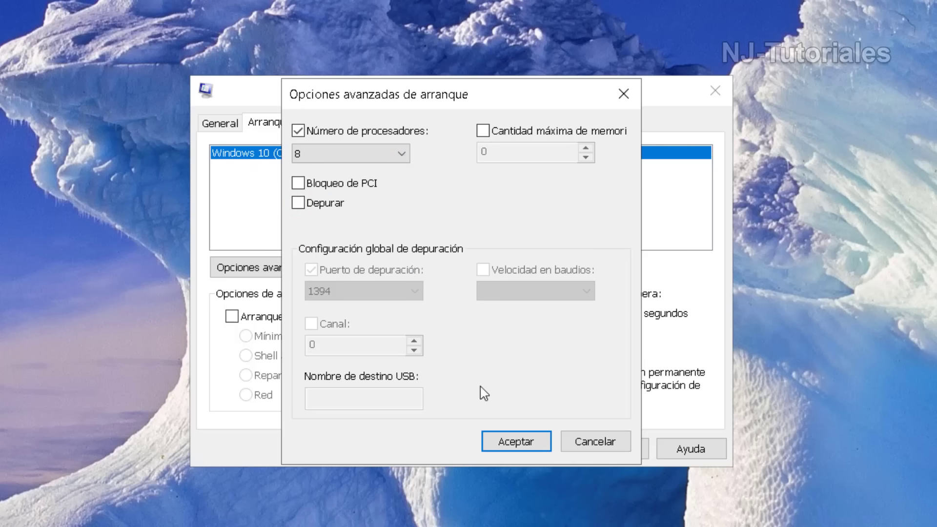
pyautogui.click(509, 445)
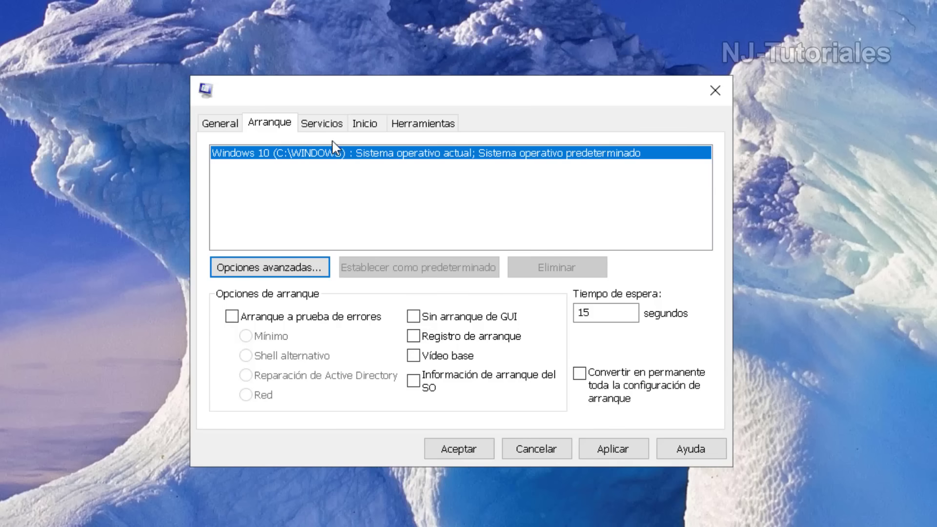
# Display the Servicios list in System Configuration and hide all Microsoft services.
pyautogui.click(326, 127)
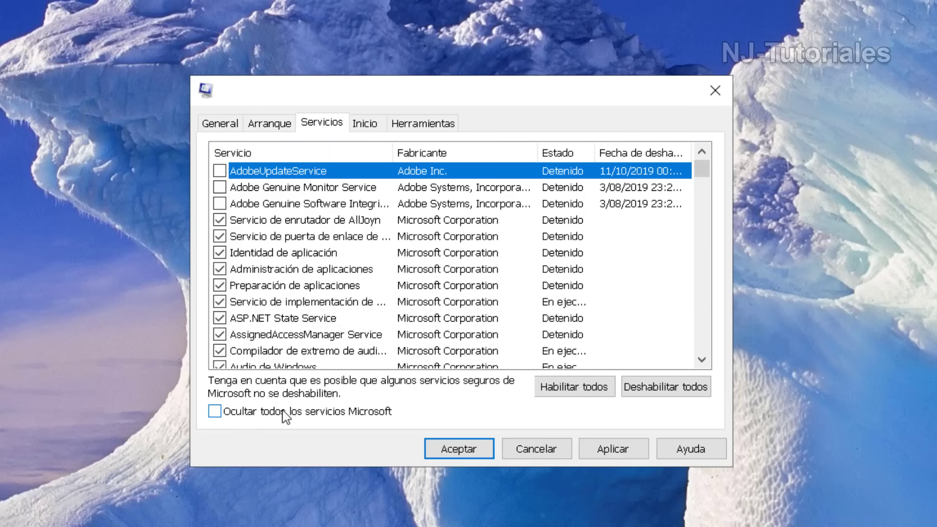
pyautogui.click(218, 413)
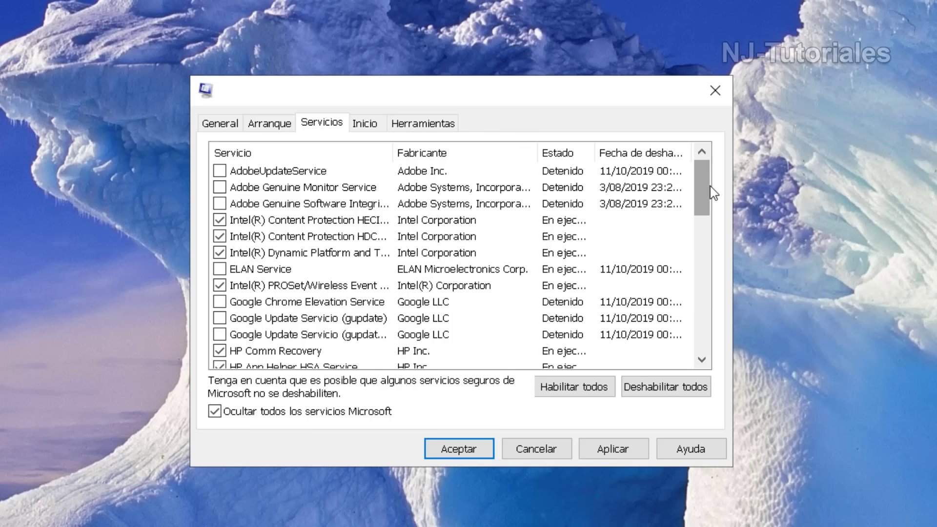
pyautogui.moveTo(711, 186); pyautogui.dragTo(700, 165)
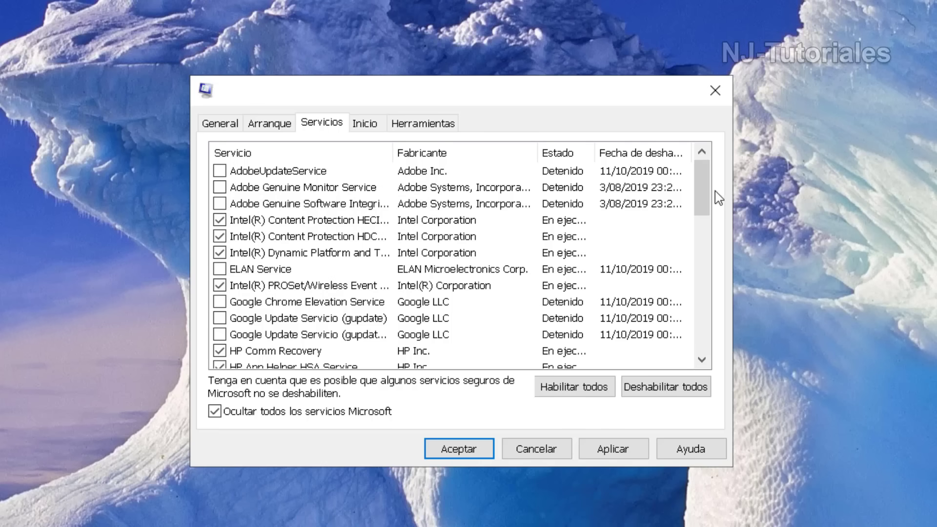
# Disable the SAMSUNG Mobile Connectivity Service and look through the rest of the services list.
pyautogui.moveTo(709, 192); pyautogui.dragTo(713, 225)
pyautogui.moveTo(716, 236); pyautogui.dragTo(730, 317)
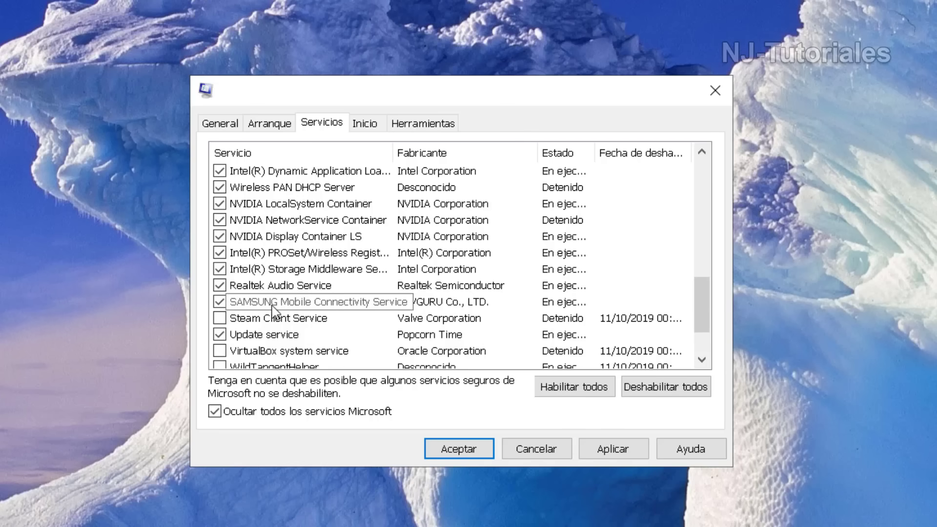
pyautogui.click(284, 310)
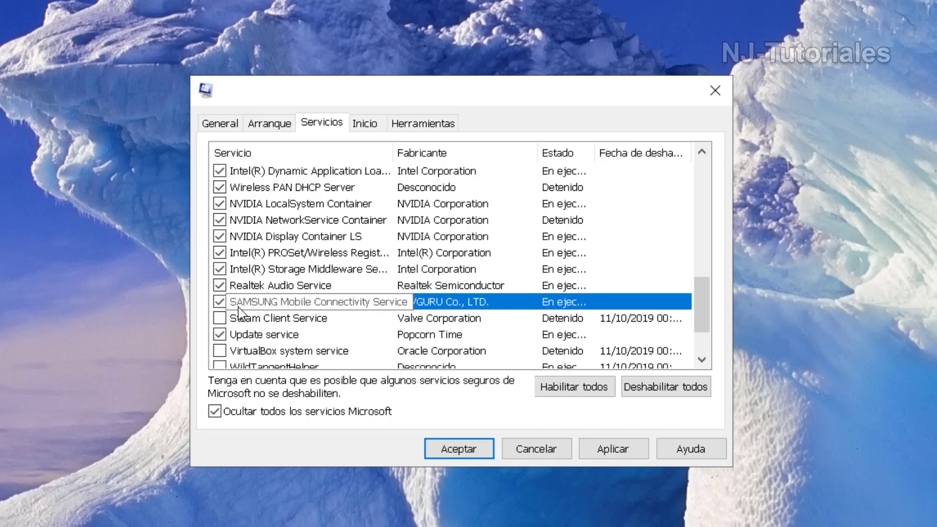
pyautogui.click(220, 303)
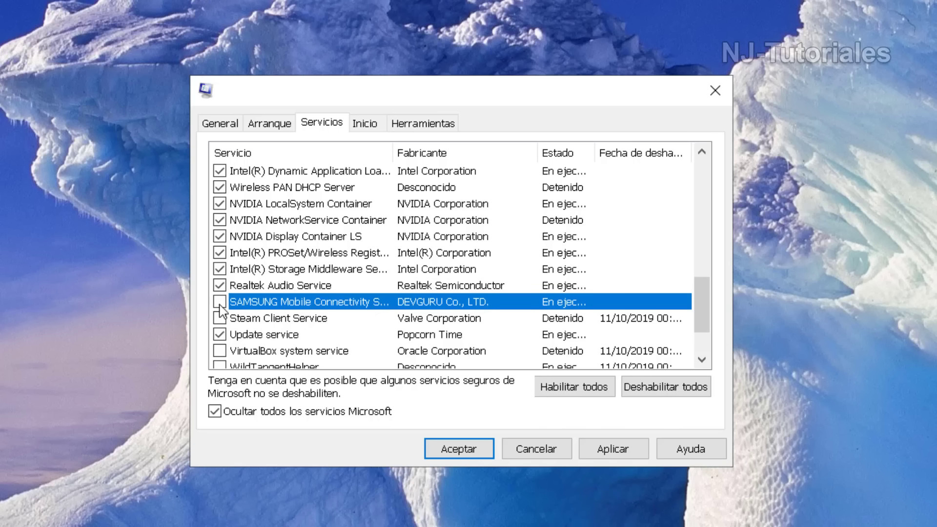
pyautogui.moveTo(701, 292); pyautogui.dragTo(702, 329)
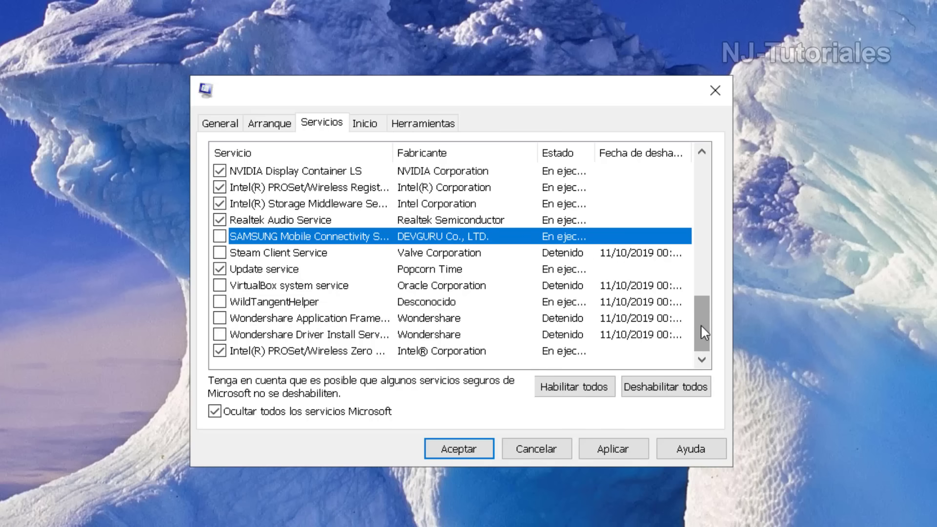
# Go to the Inicio section of System Configuration and open Task Manager on its list of startup apps.
pyautogui.moveTo(701, 324); pyautogui.dragTo(698, 175)
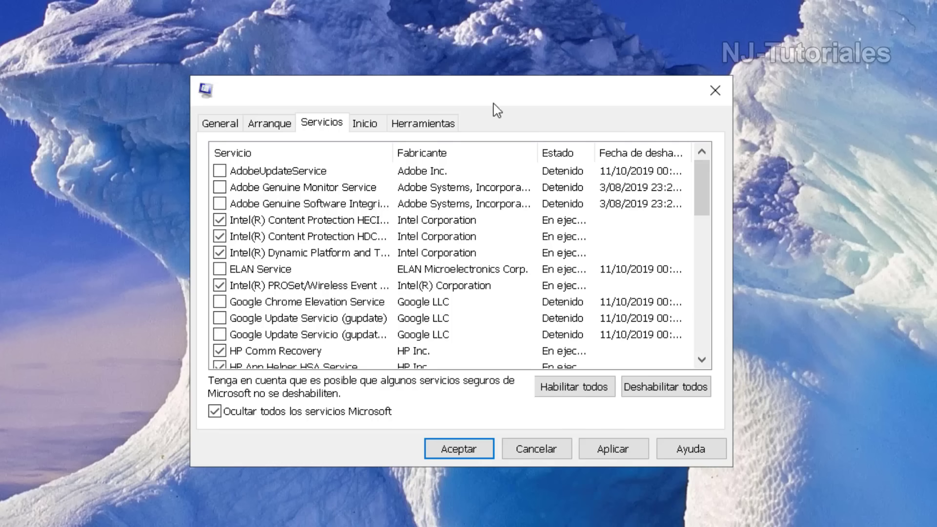
pyautogui.click(367, 126)
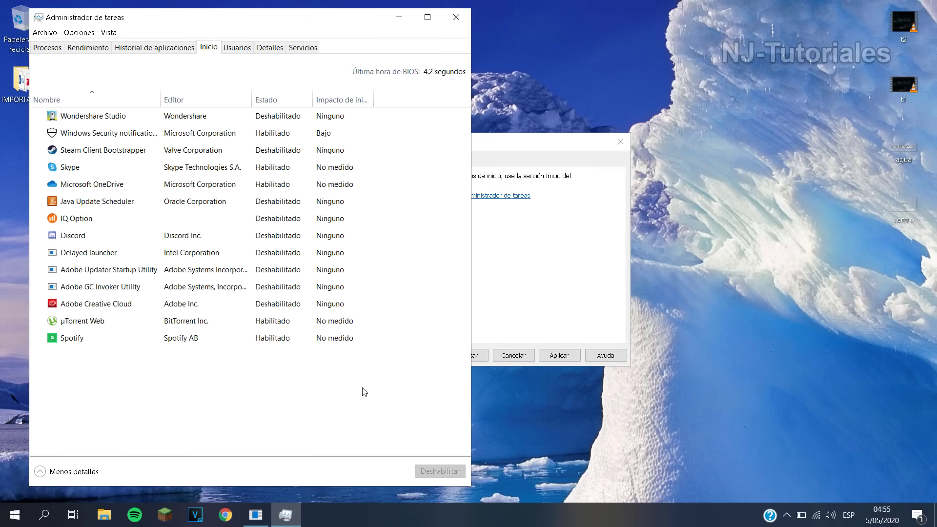
pyautogui.click(456, 17)
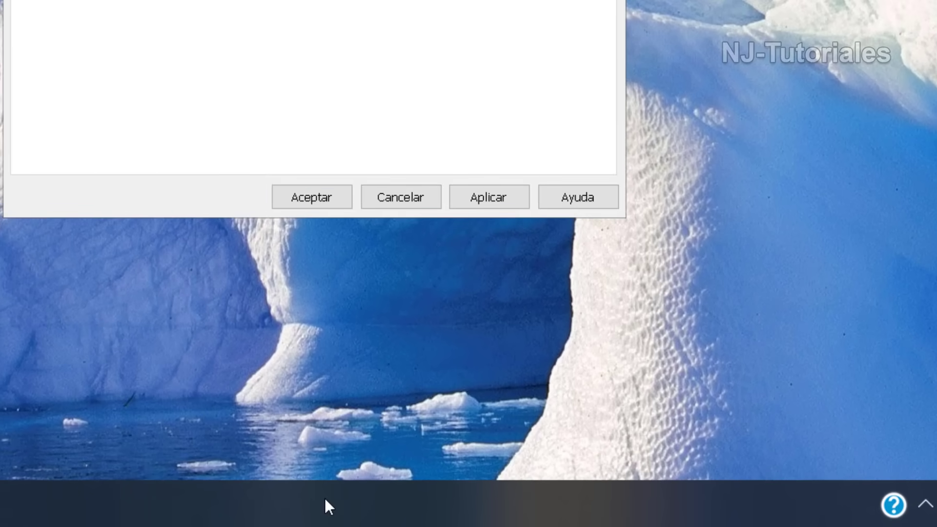
pyautogui.rightClick(324, 497)
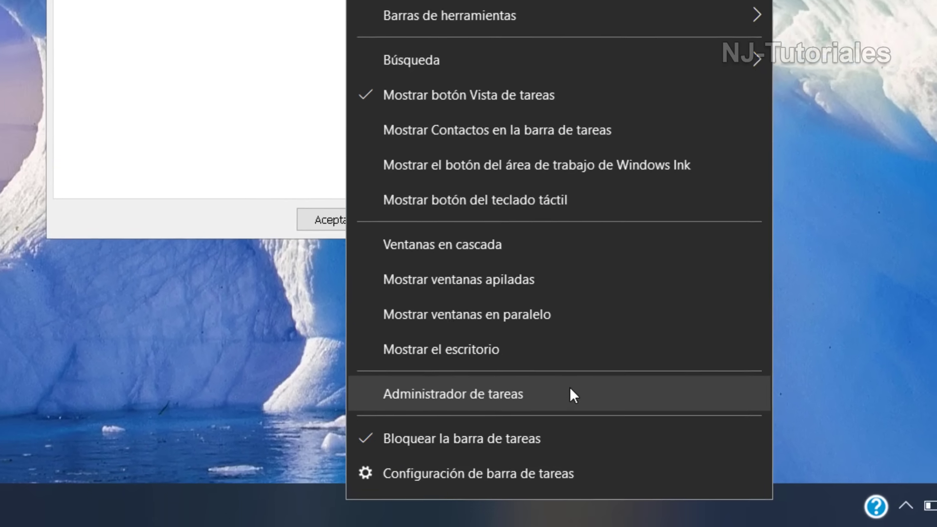
pyautogui.click(566, 385)
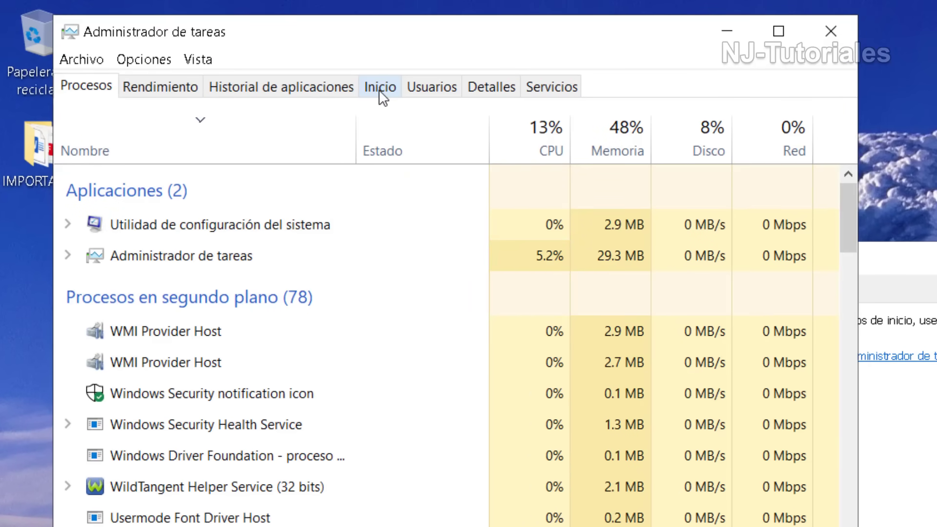
pyautogui.click(381, 96)
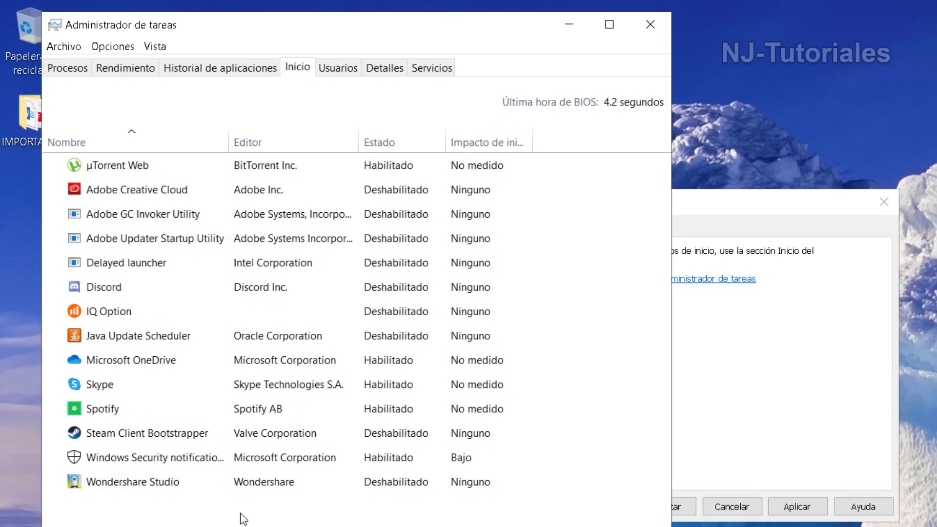
# Review the enabled startup apps: µTorrent Web, Microsoft OneDrive, Skype, Spotify and the Windows Security notification entry.
pyautogui.click(175, 164)
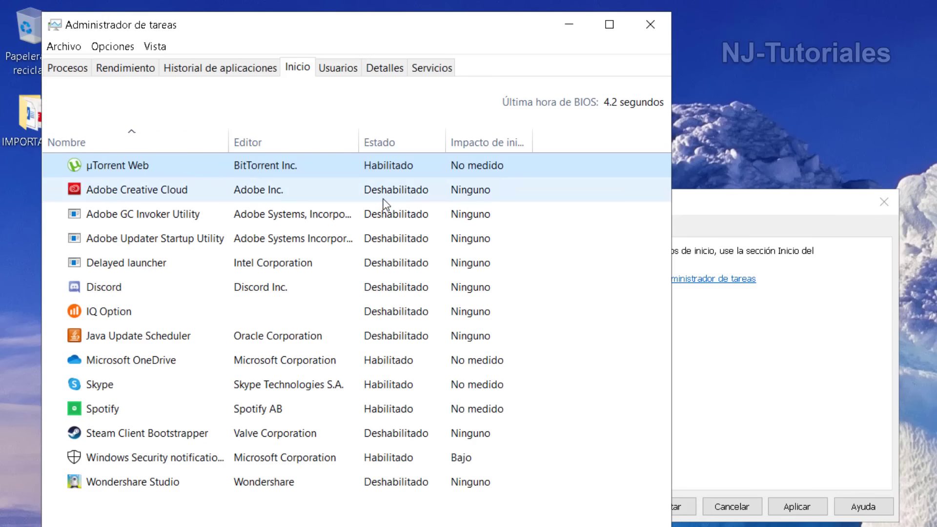
pyautogui.click(399, 361)
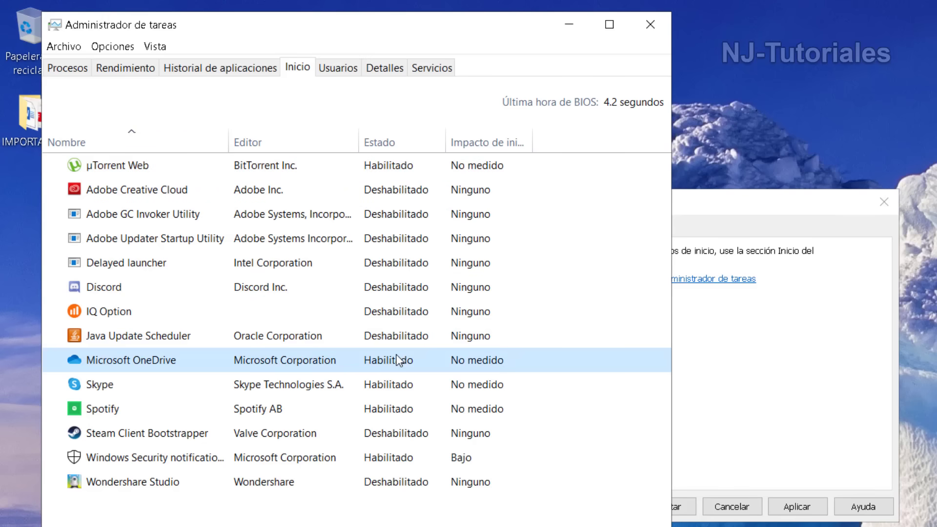
pyautogui.click(393, 385)
pyautogui.click(393, 409)
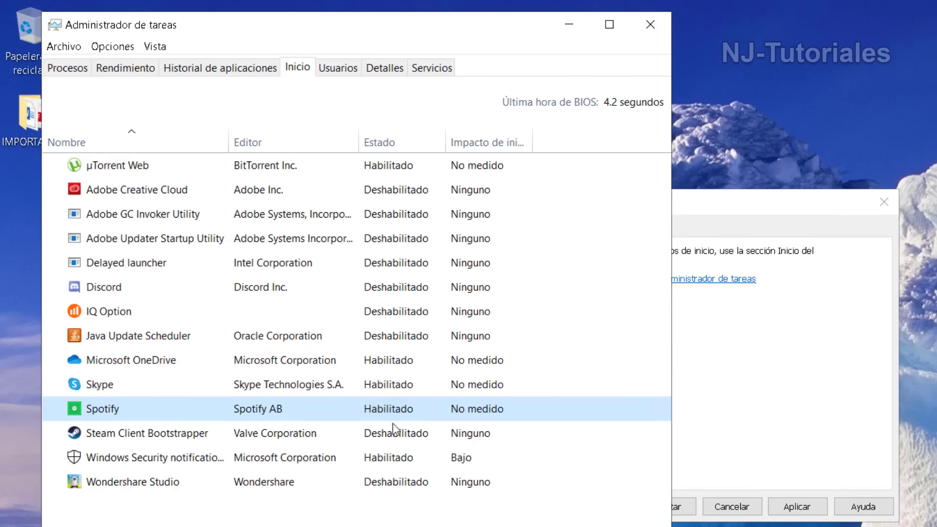
pyautogui.click(392, 458)
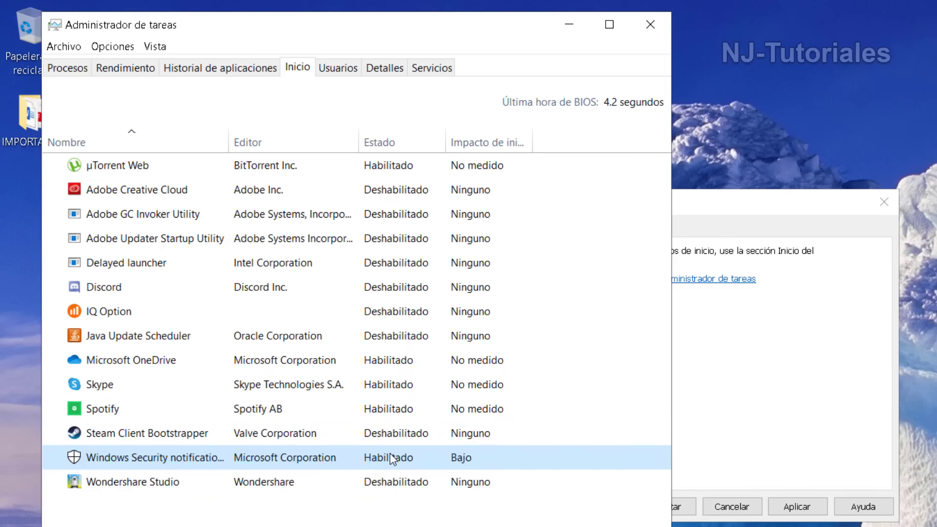
# Disable µTorrent Web, Skype, Spotify and Microsoft OneDrive at startup and close Task Manager.
pyautogui.click(387, 176)
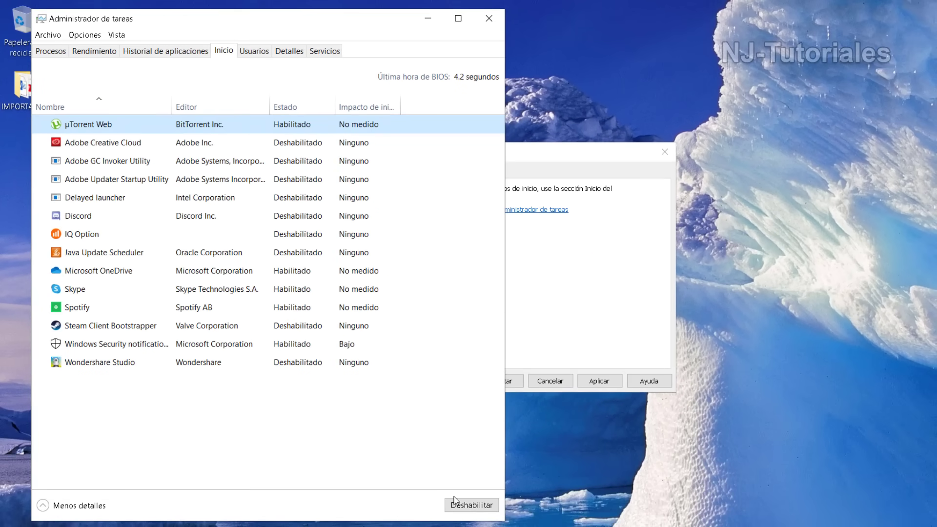
pyautogui.click(455, 503)
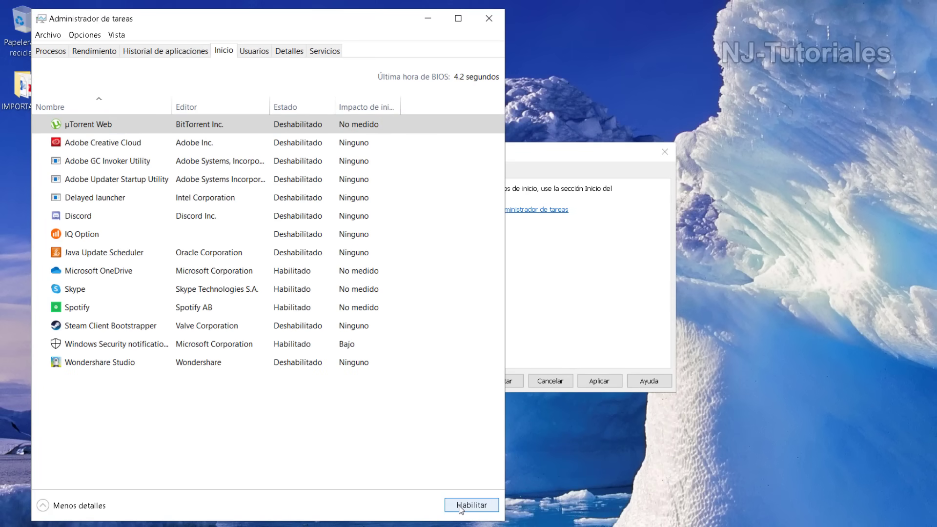
pyautogui.click(318, 282)
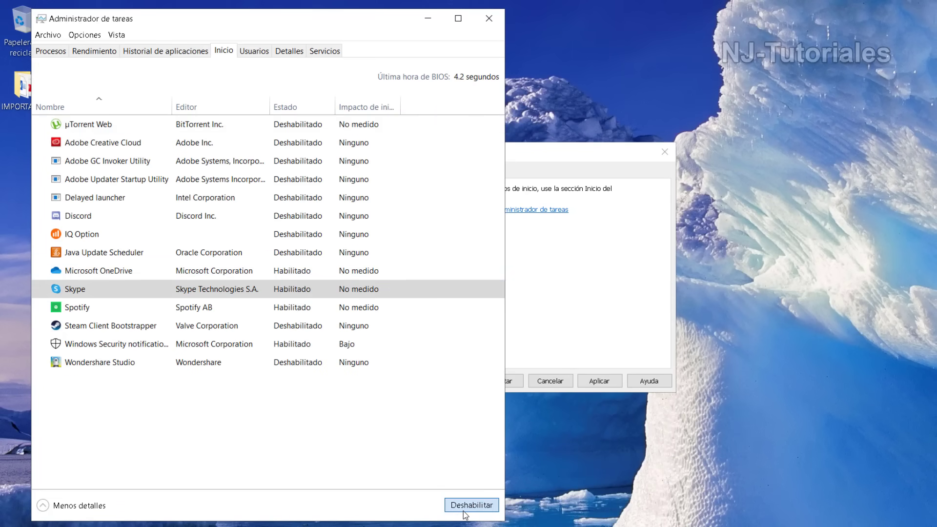
pyautogui.click(464, 508)
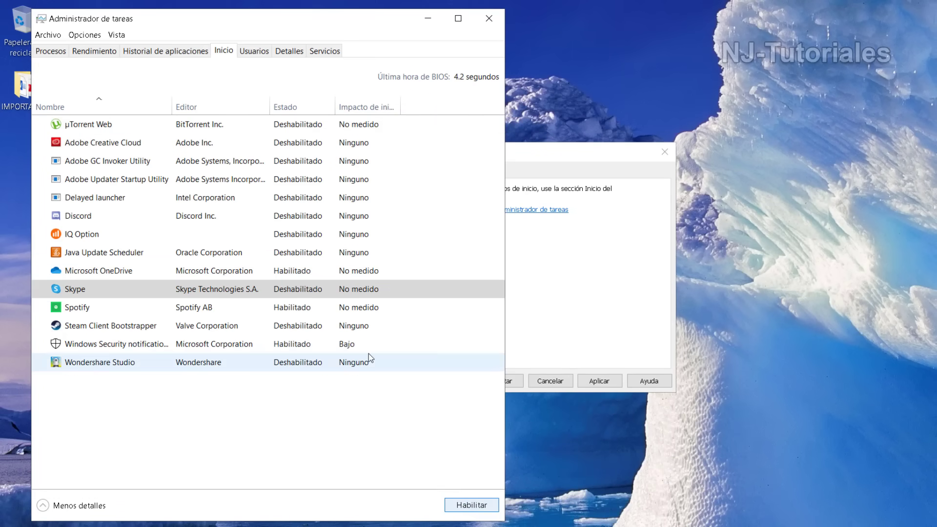
pyautogui.click(345, 308)
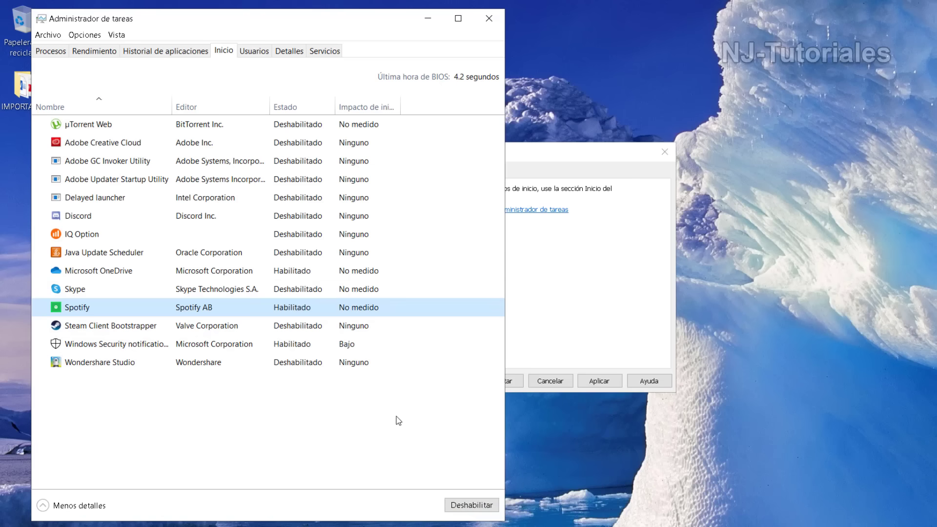
pyautogui.click(461, 507)
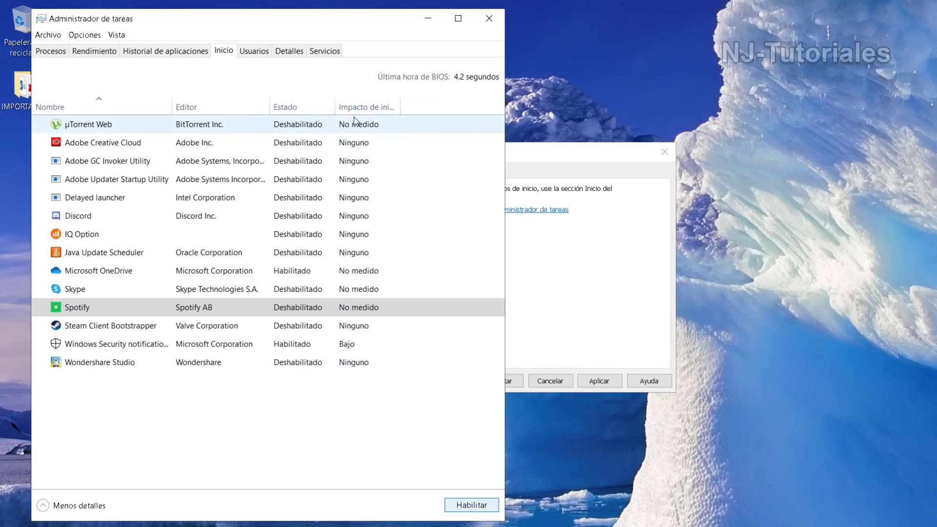
pyautogui.click(306, 343)
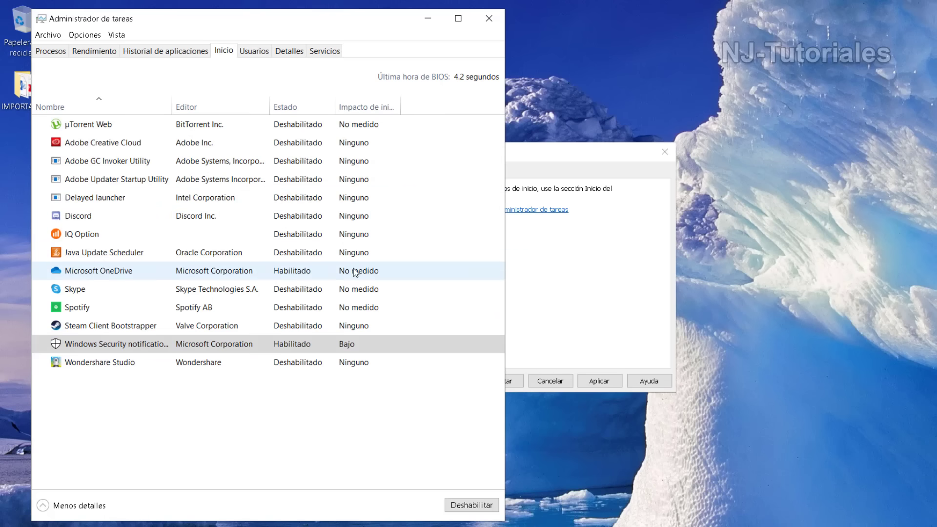
pyautogui.click(291, 270)
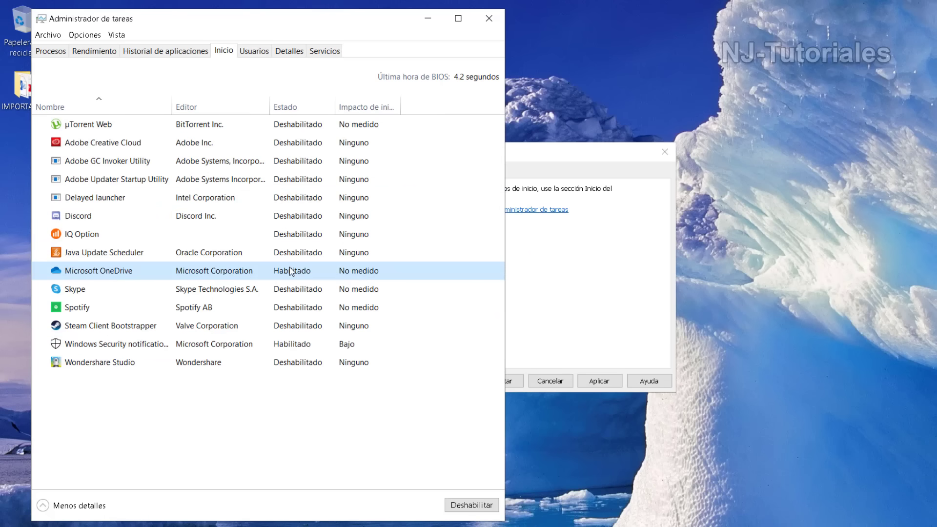
pyautogui.click(467, 503)
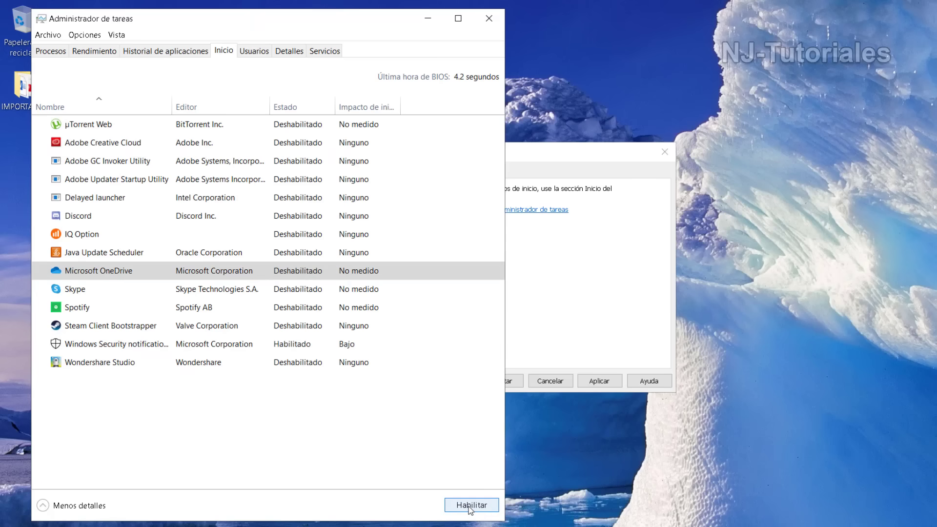
pyautogui.click(494, 22)
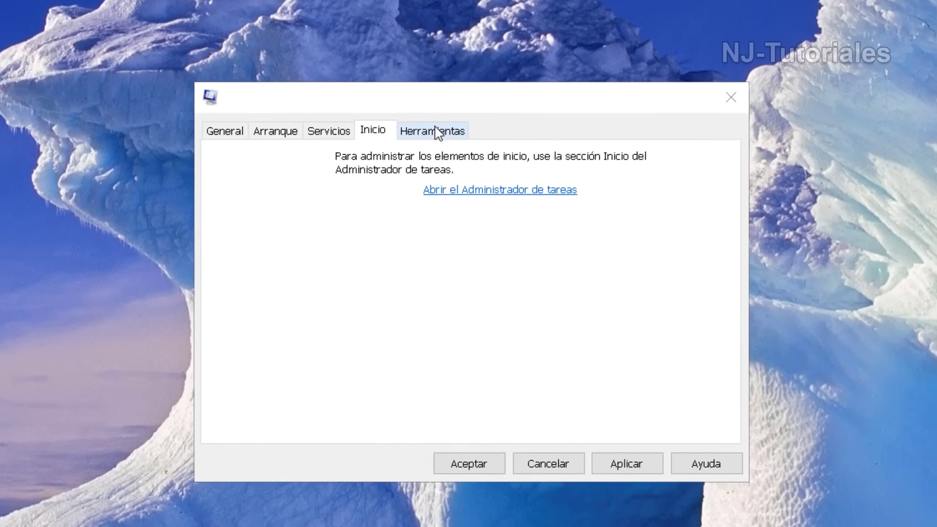
# Show the Herramientas list in System Configuration, apply the changes and exit without restarting the computer.
pyautogui.click(434, 132)
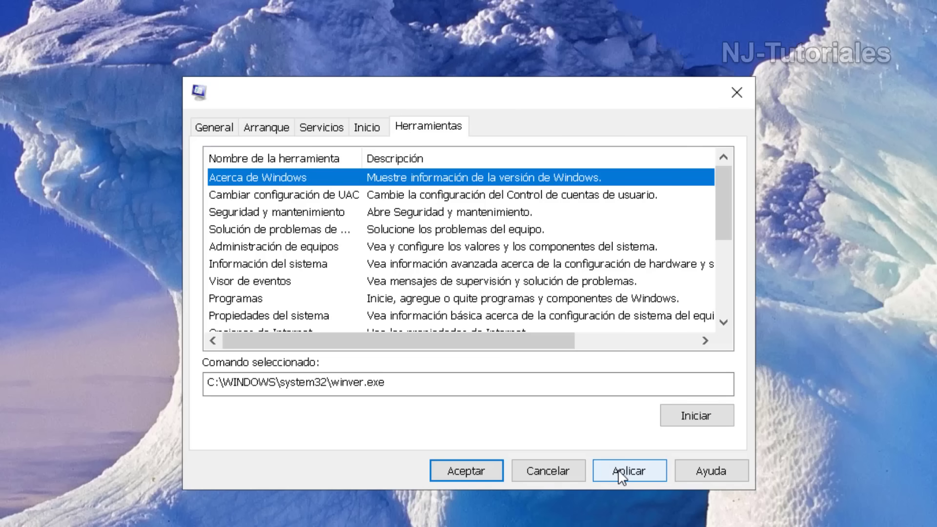
pyautogui.click(627, 477)
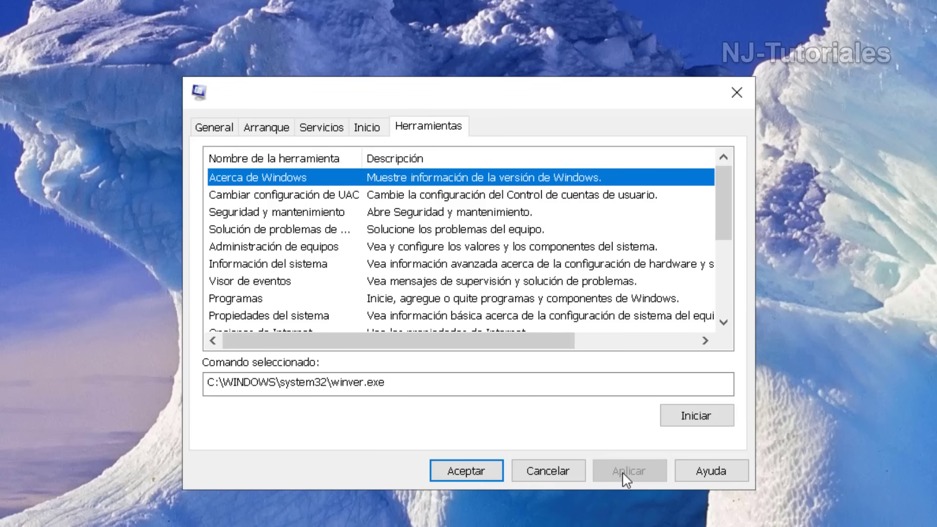
pyautogui.click(468, 469)
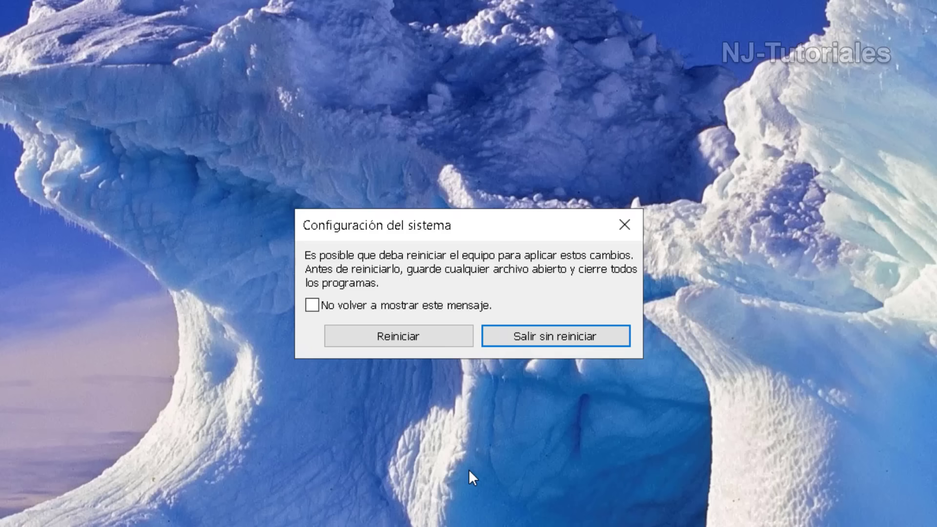
pyautogui.click(572, 337)
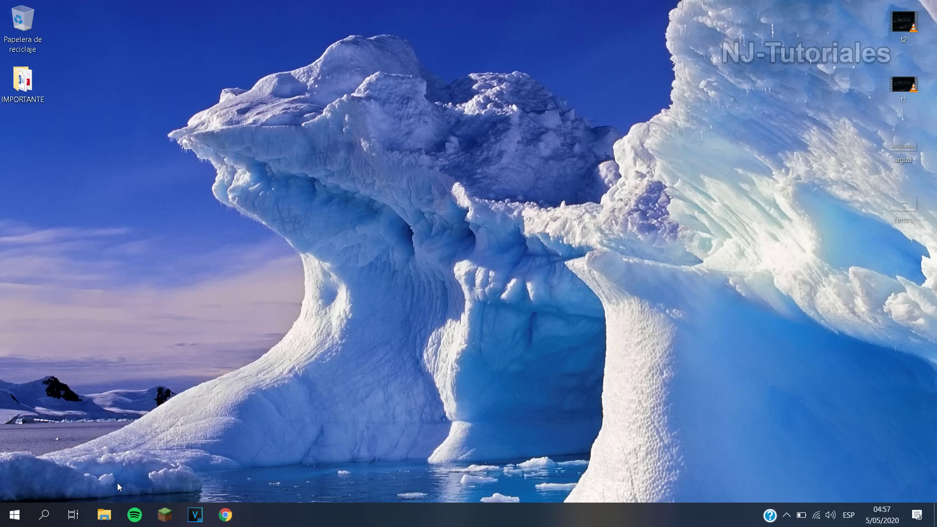
# Switch to File Explorer, open the properties of the Windows (C:) drive under Este equipo and launch its drive optimization tool.
pyautogui.click(108, 518)
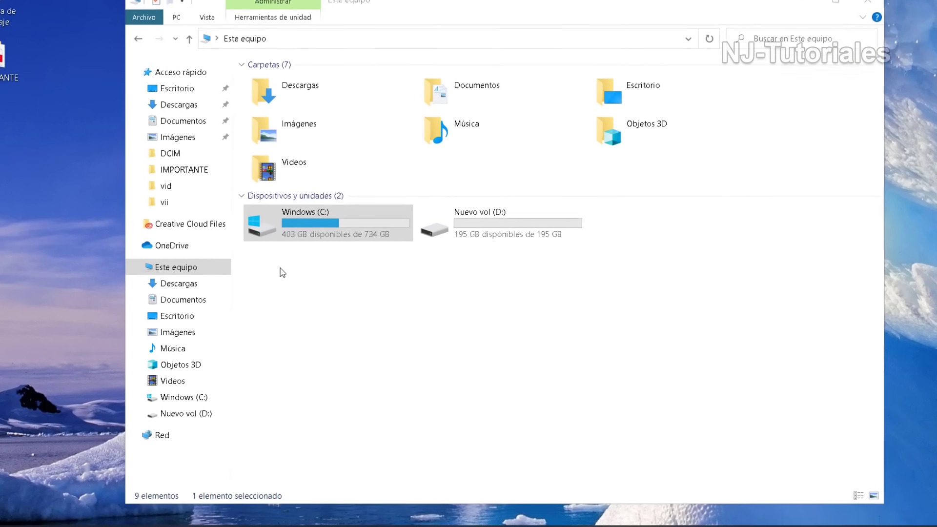
pyautogui.click(194, 267)
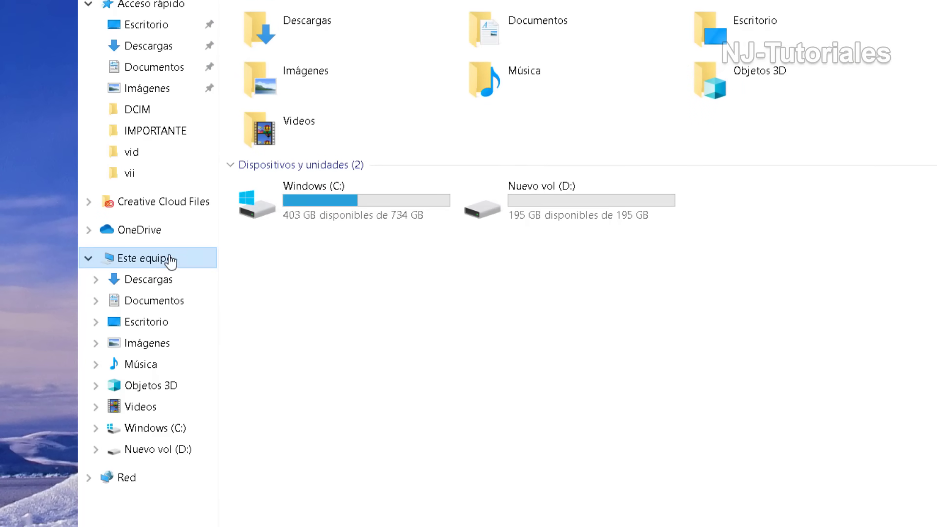
pyautogui.click(343, 198)
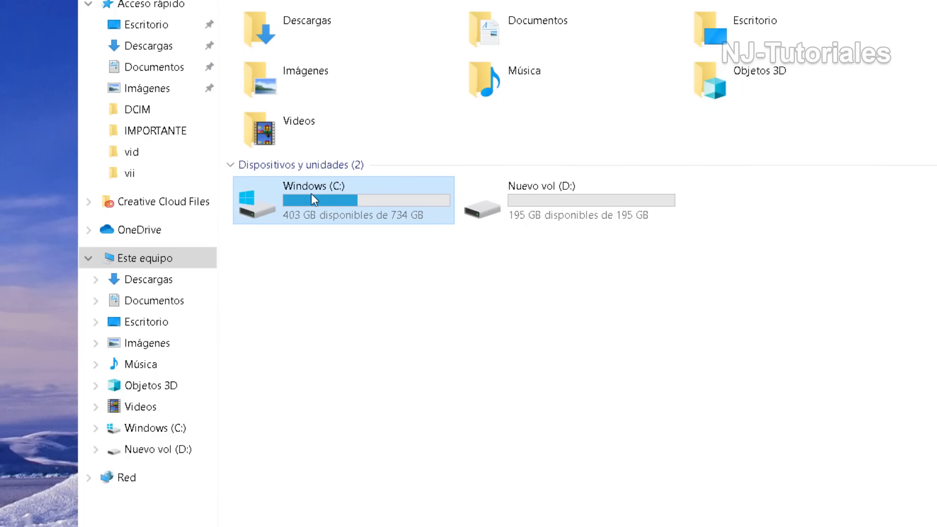
pyautogui.moveTo(346, 188)
pyautogui.rightClick(338, 198)
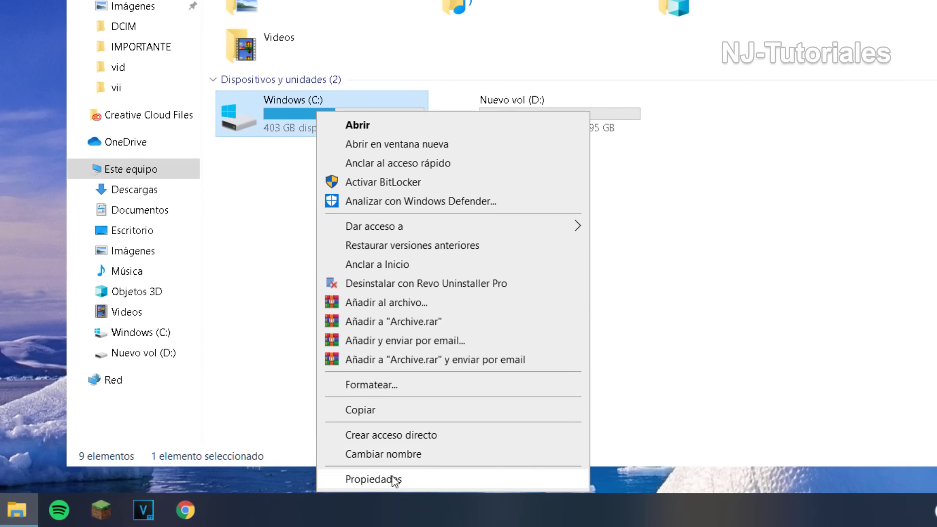
pyautogui.click(420, 478)
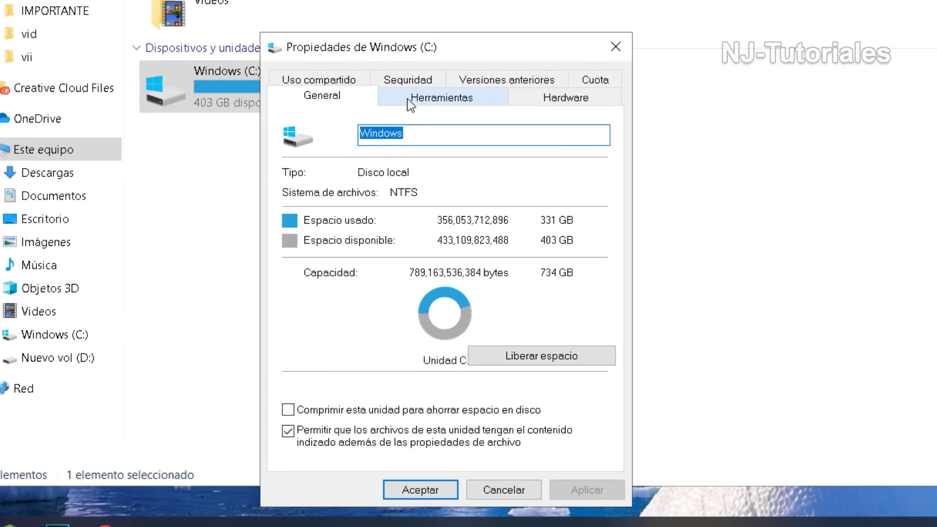
pyautogui.click(485, 97)
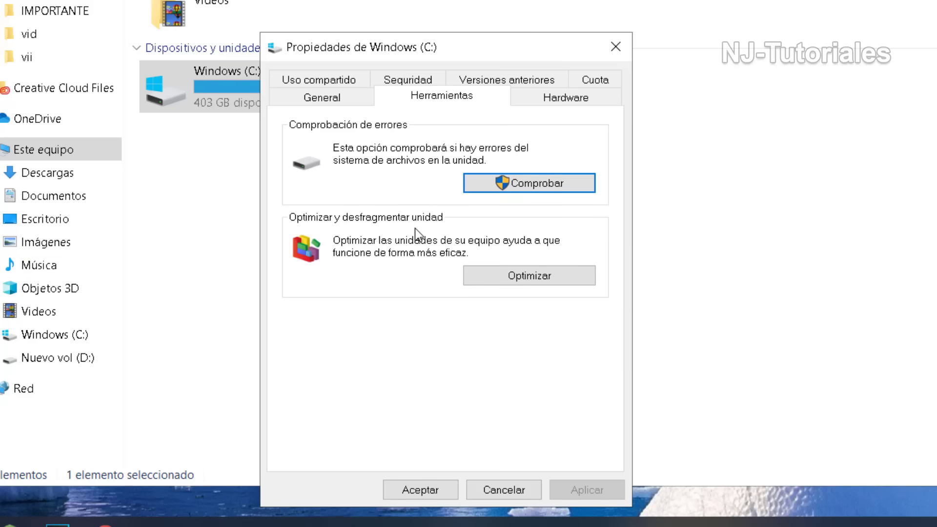
pyautogui.click(497, 275)
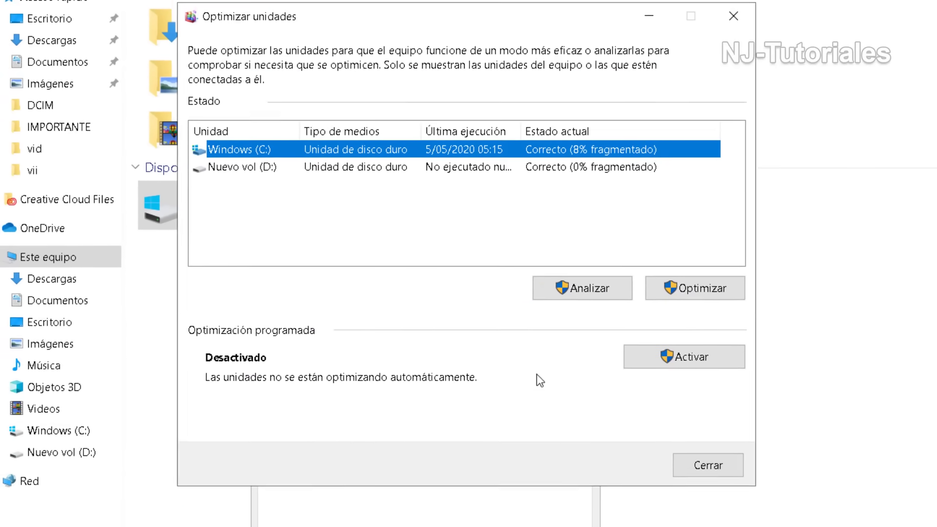
# Examine the media type and fragmentation state of the Windows (C:) and Nuevo vol (D:) drives in Optimizar unidades.
pyautogui.click(311, 231)
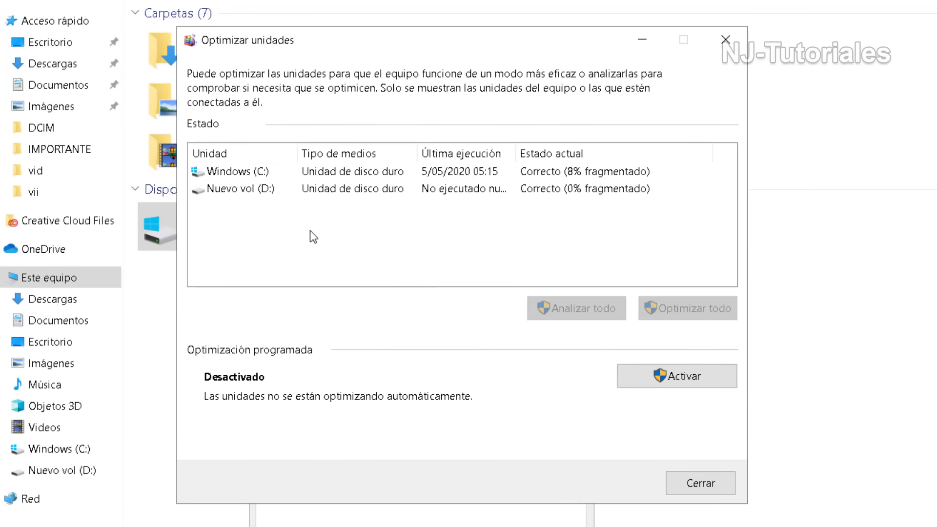
pyautogui.click(273, 171)
pyautogui.click(273, 188)
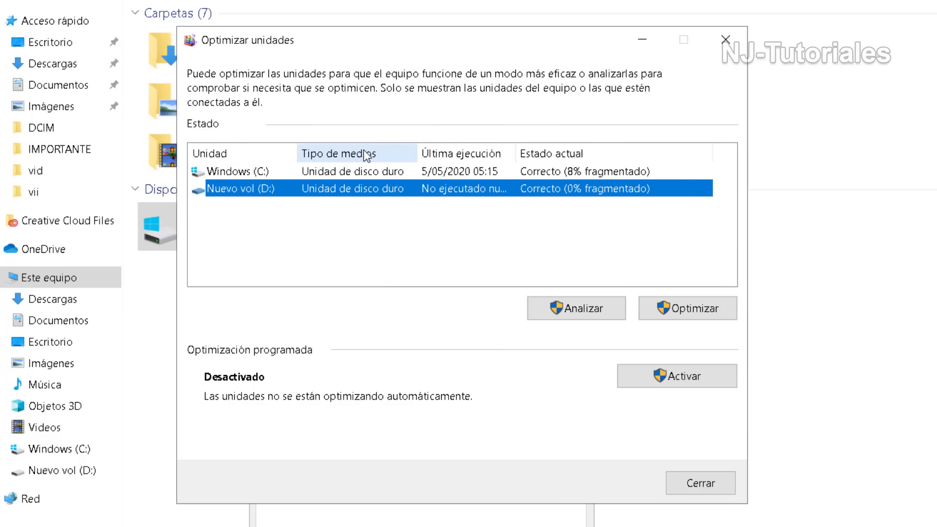
pyautogui.click(390, 173)
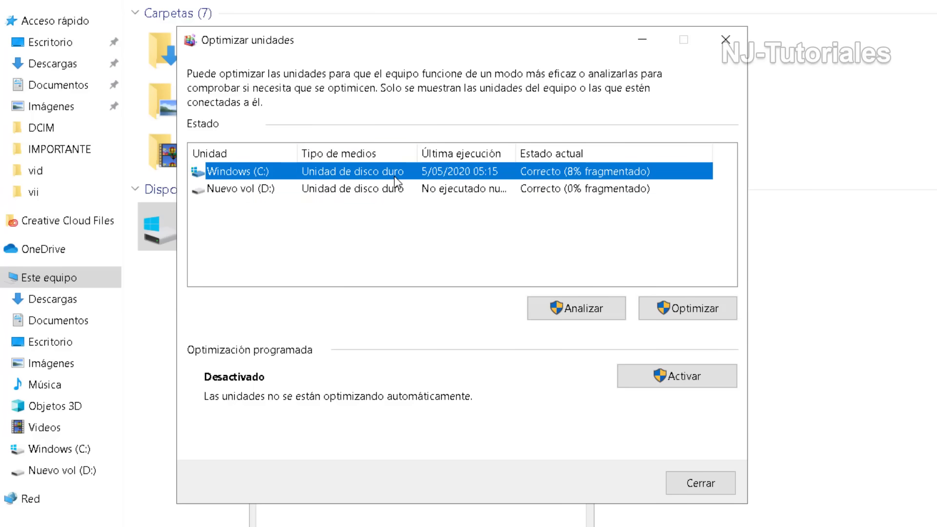
pyautogui.click(390, 189)
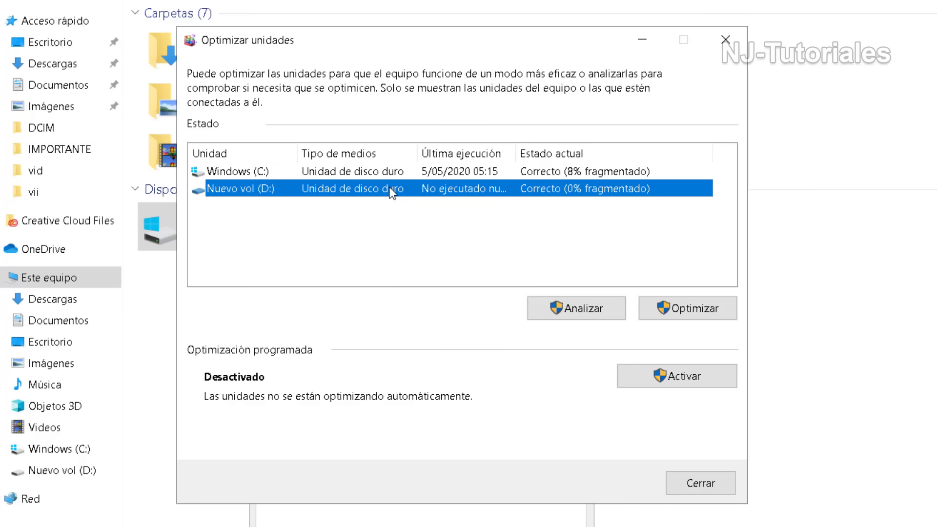
# Analyze the Windows (C:) drive in Optimizar unidades.
pyautogui.click(372, 173)
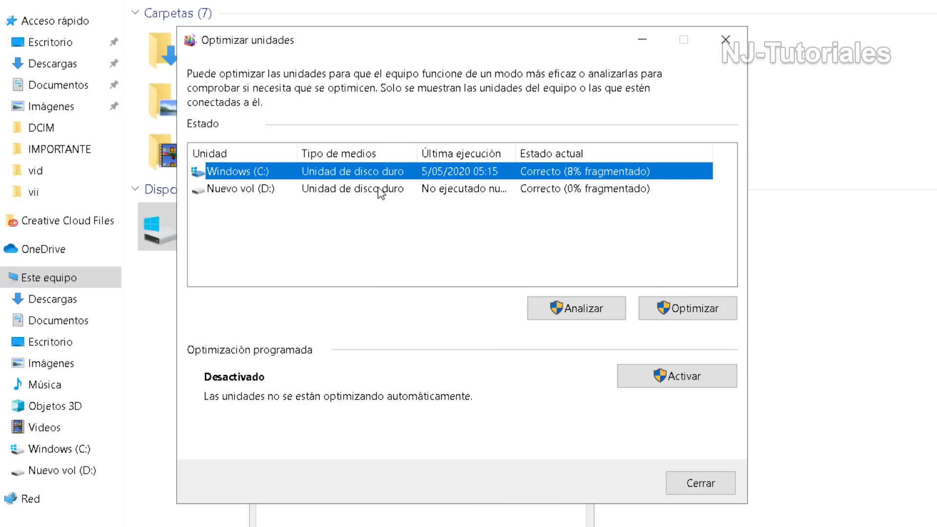
pyautogui.click(379, 189)
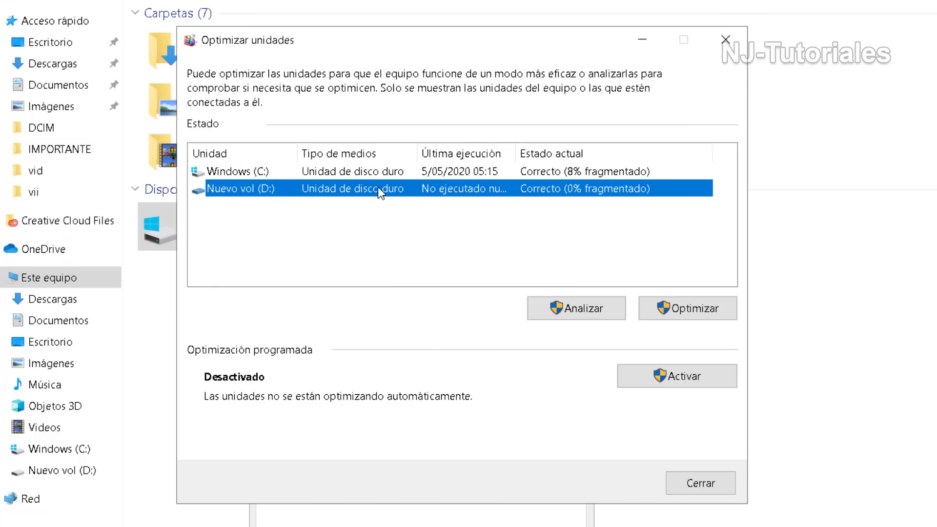
pyautogui.click(365, 173)
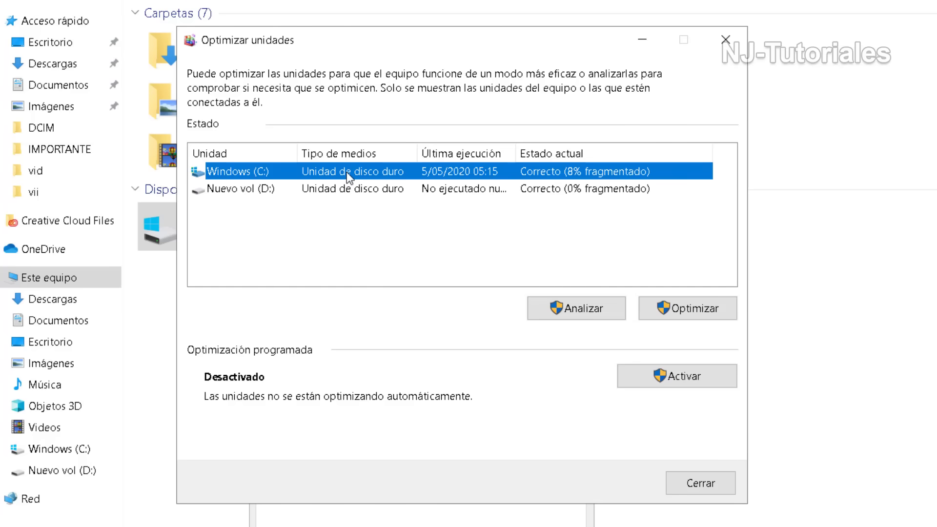
pyautogui.click(556, 308)
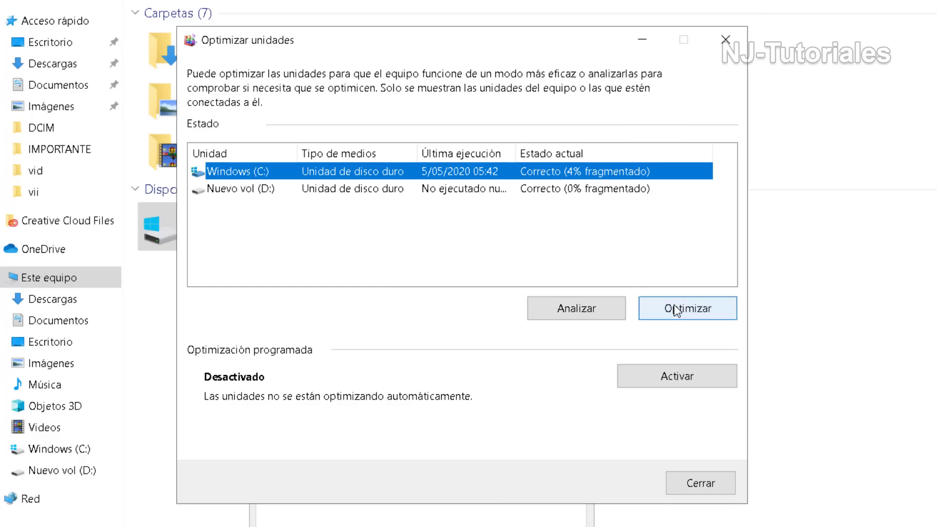
# Start optimizing the Windows (C:) drive and check the status of both drives while it runs.
pyautogui.click(704, 305)
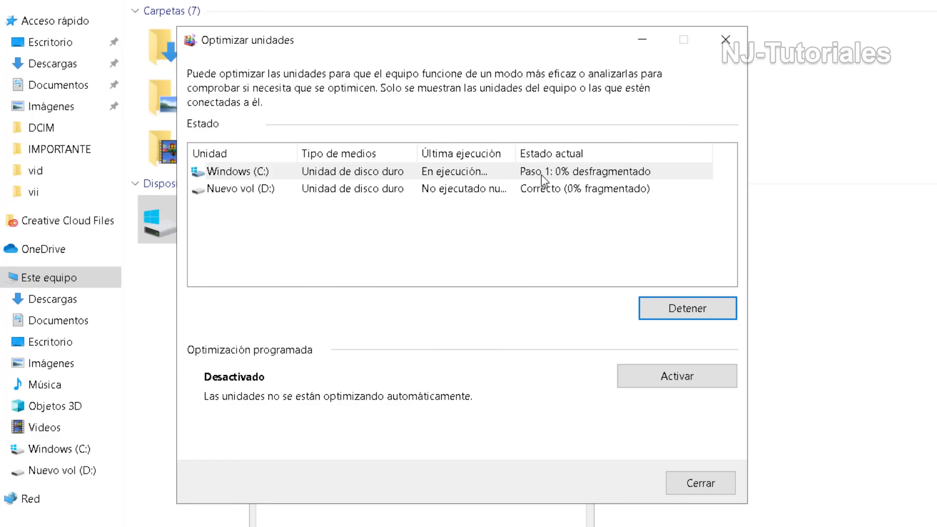
pyautogui.click(603, 175)
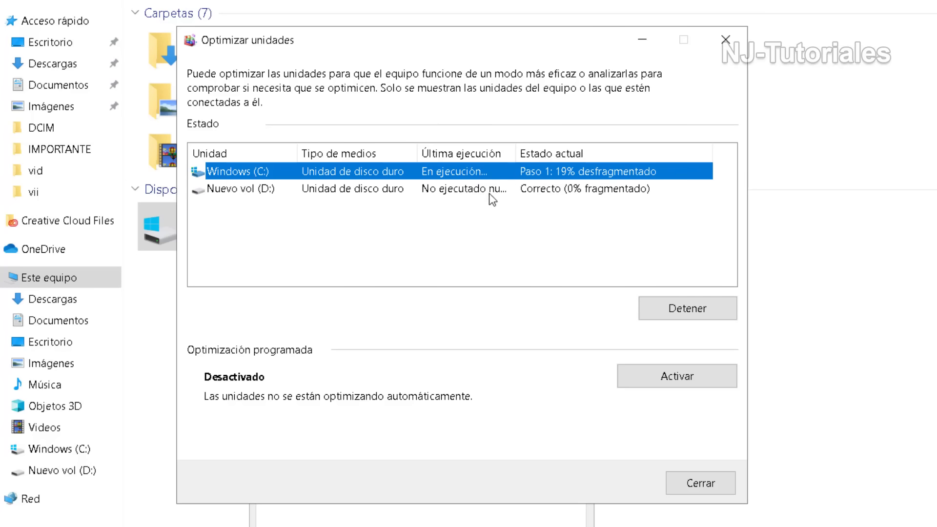
pyautogui.click(489, 193)
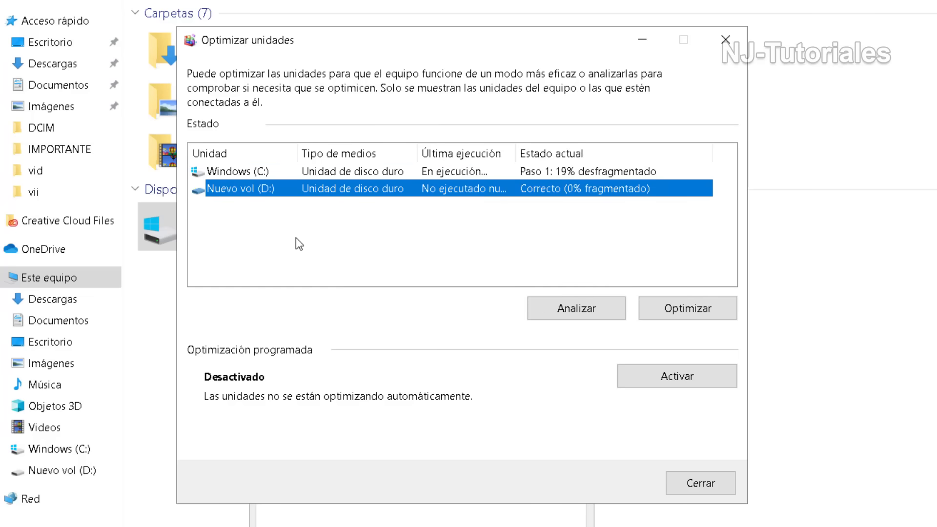
pyautogui.click(269, 176)
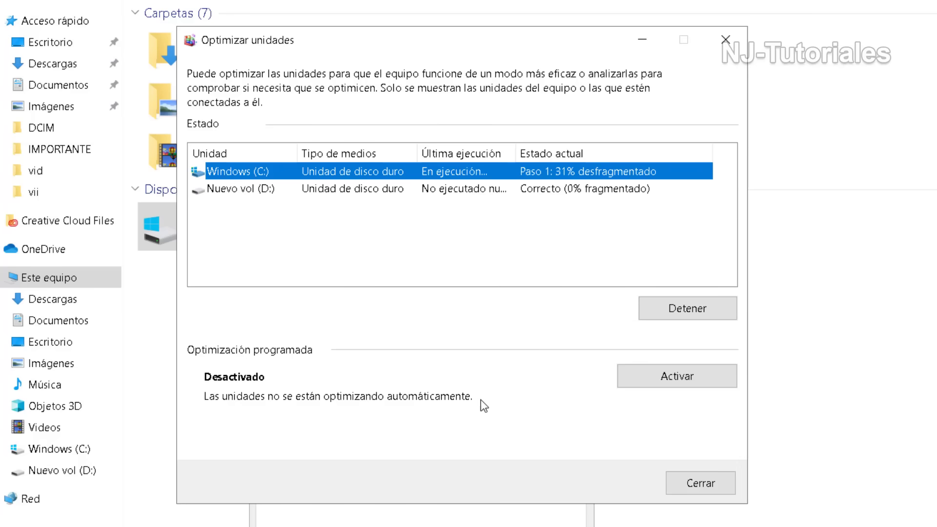
# Turn on scheduled optimization (Ejecución programada) with the Mensual frequency and accept the schedule.
pyautogui.click(643, 377)
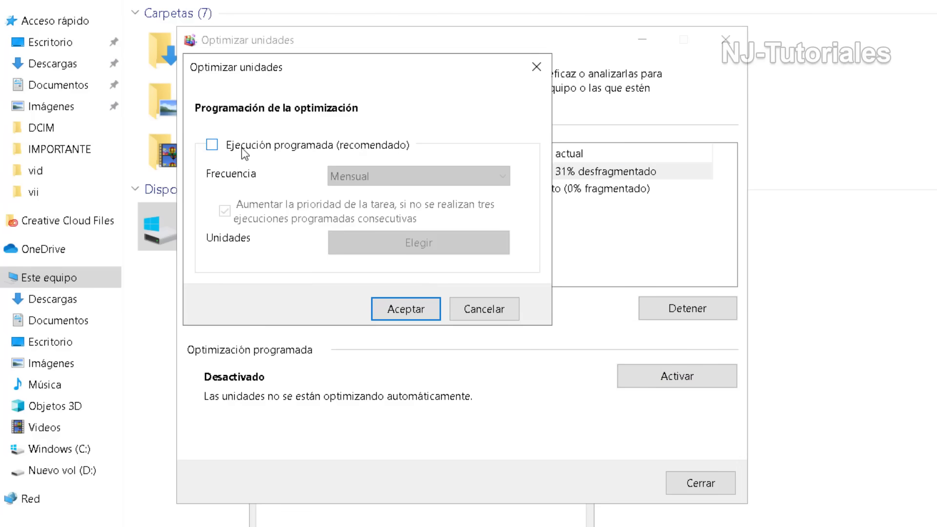
pyautogui.click(241, 147)
pyautogui.click(394, 309)
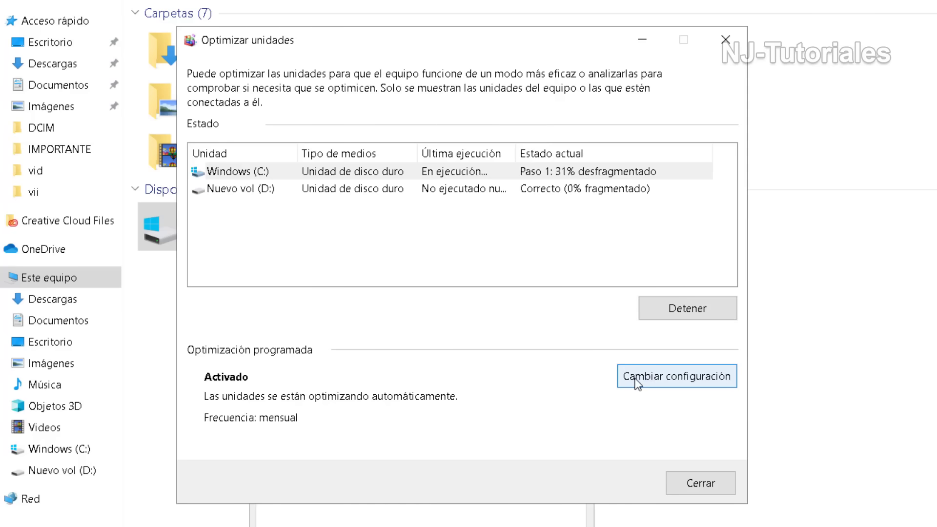
# Examine the scheduled execution setting and its frequency options, and close the schedule dialog without saving changes.
pyautogui.click(666, 380)
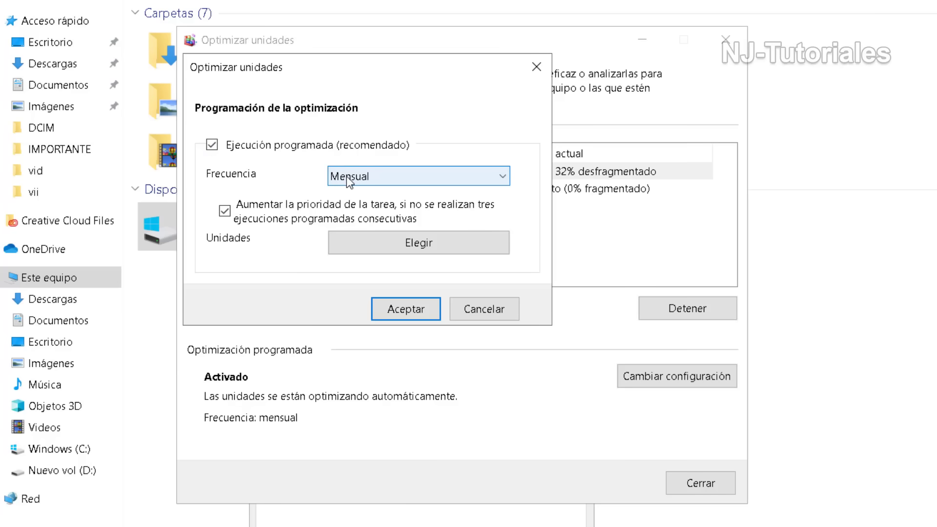
pyautogui.click(217, 146)
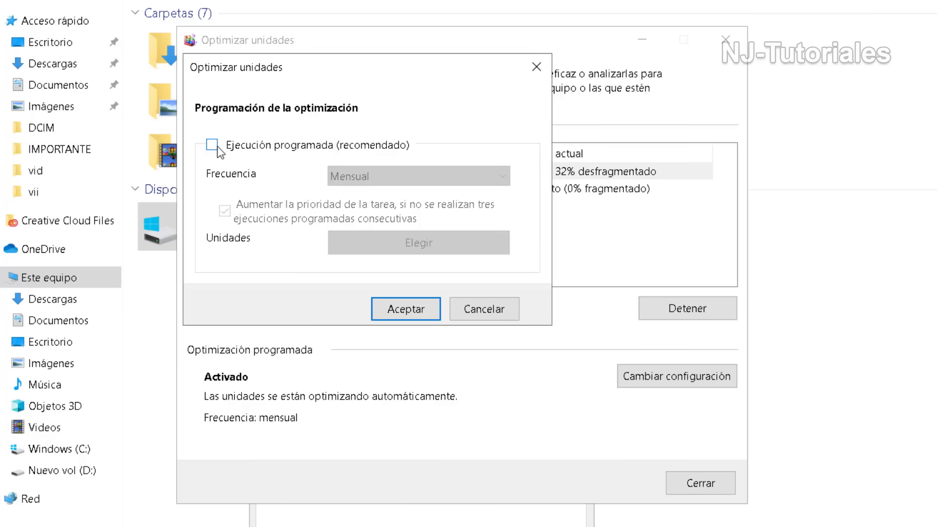
pyautogui.click(217, 145)
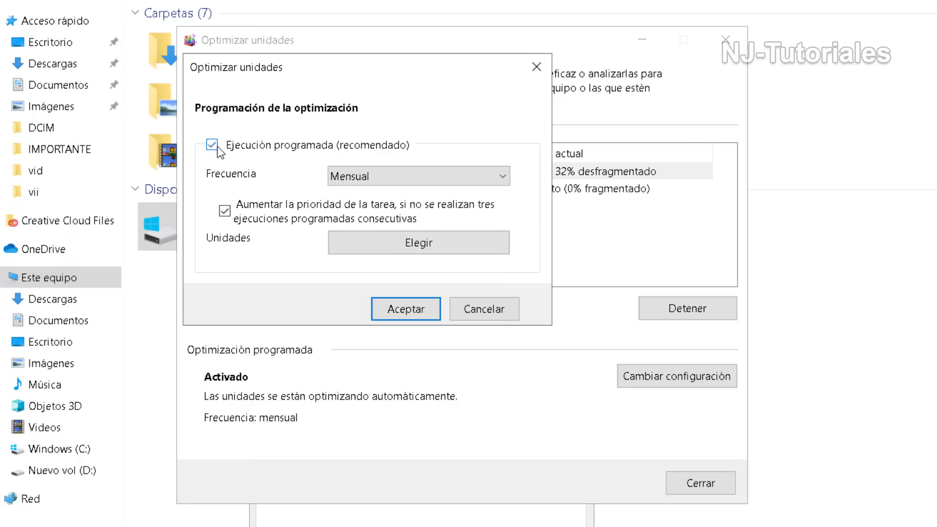
pyautogui.click(369, 176)
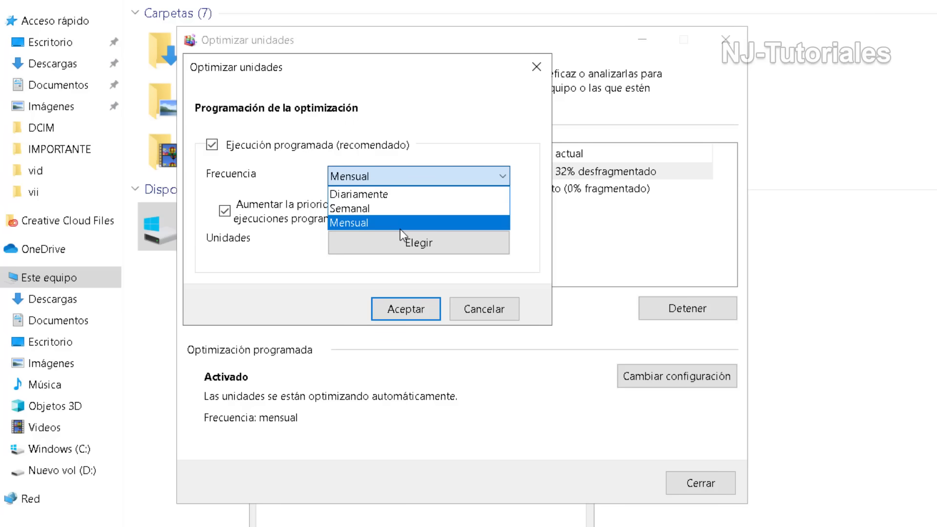
pyautogui.click(387, 180)
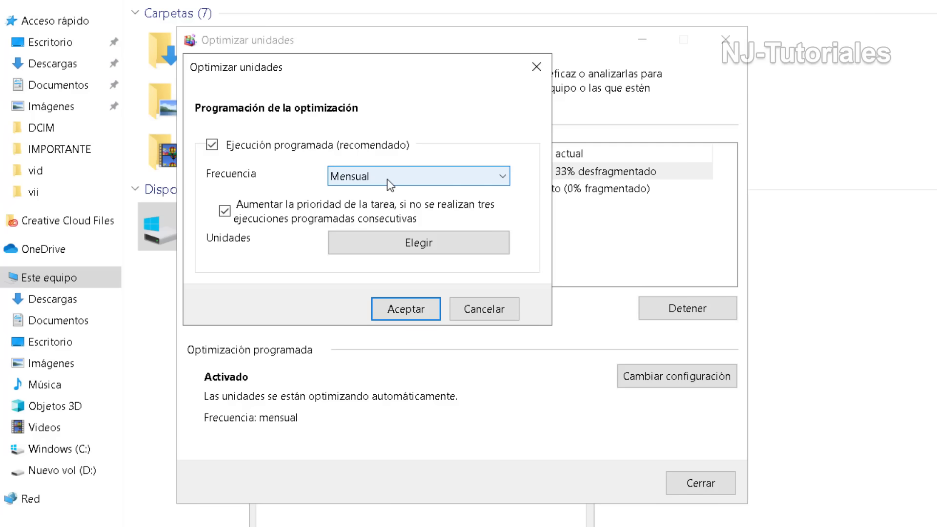
pyautogui.click(387, 180)
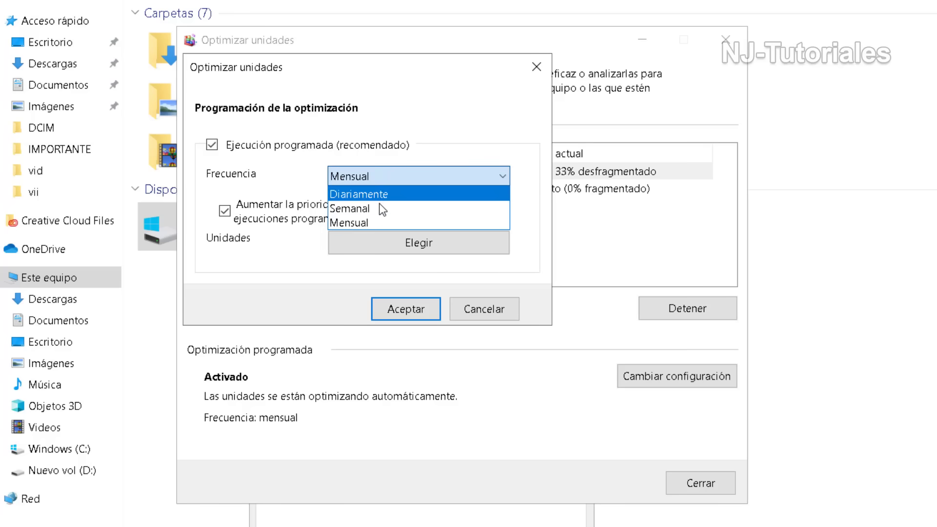
pyautogui.click(535, 68)
pyautogui.click(539, 66)
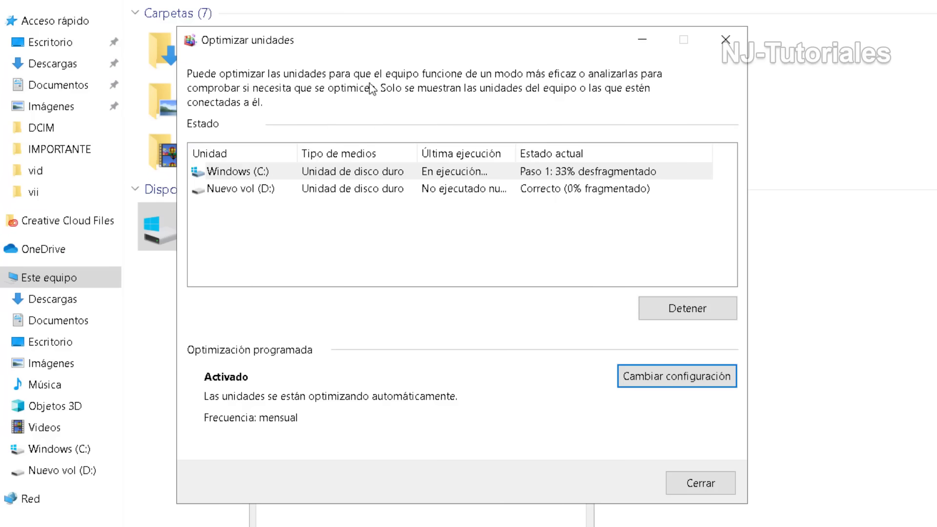
# Reopen the optimization schedule and choose Mensual as its frequency.
pyautogui.click(659, 376)
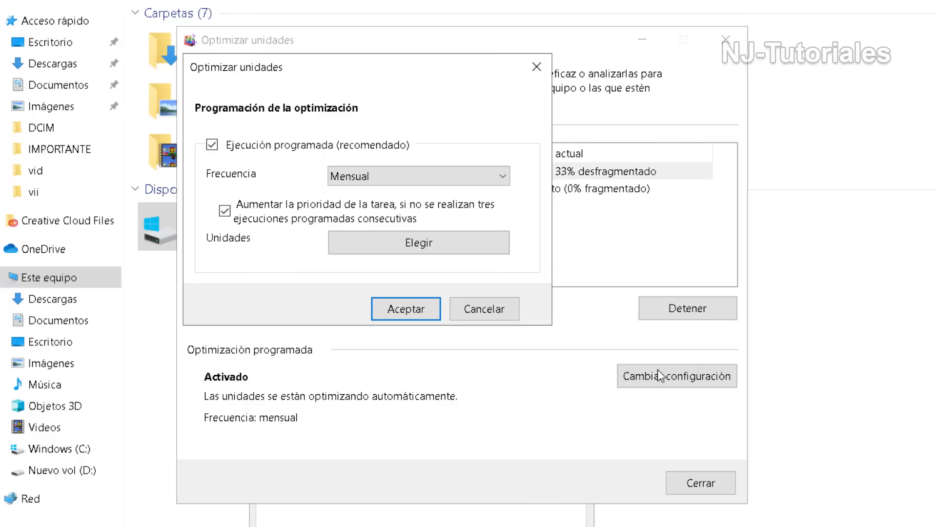
pyautogui.click(398, 181)
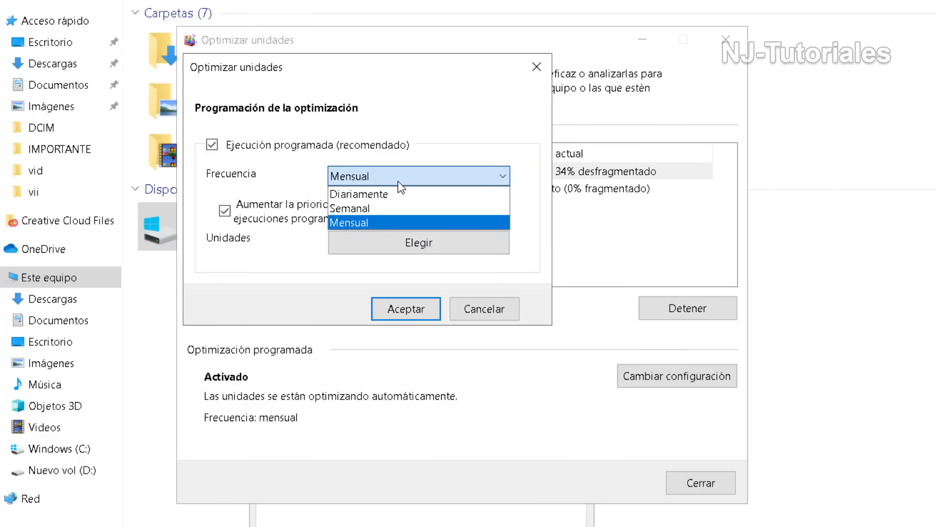
pyautogui.click(383, 223)
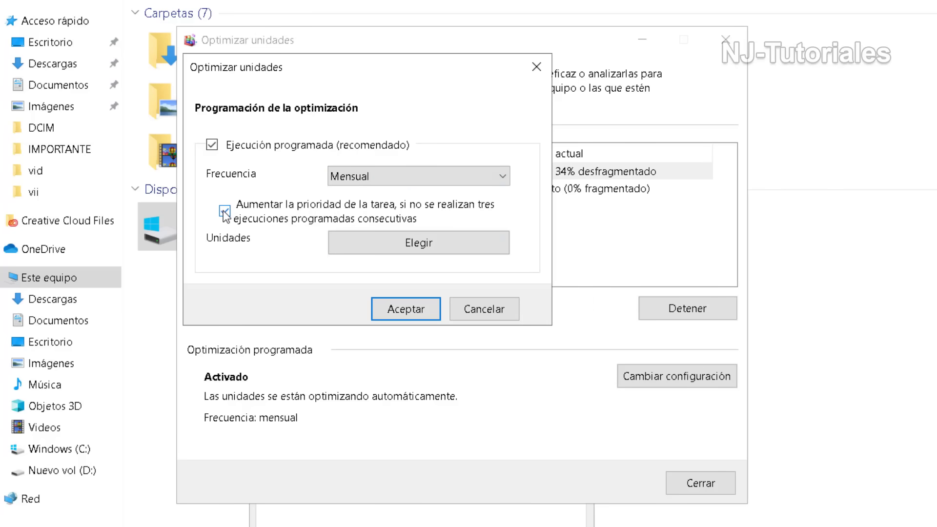
# Review the drives for periodic optimization, keep Windows (C:) and Nuevo vol (D:) selected, and accept the schedule settings.
pyautogui.click(374, 250)
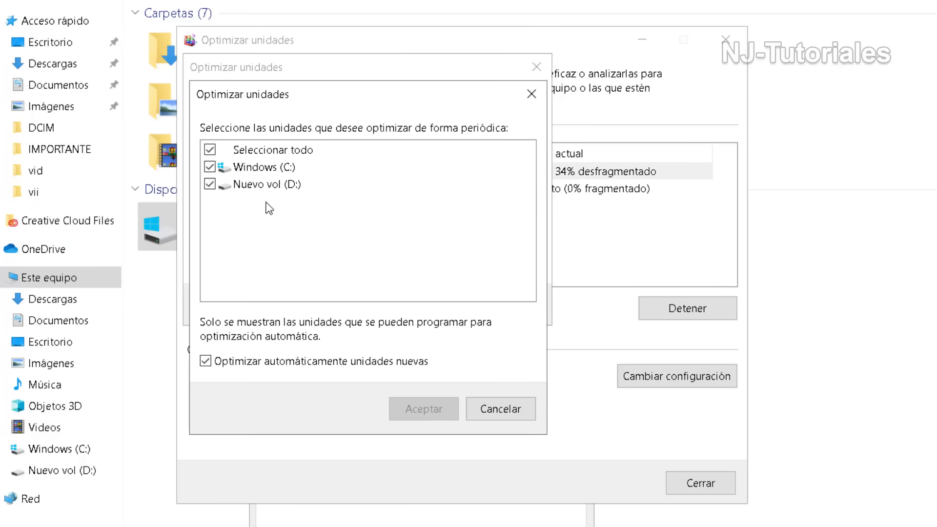
pyautogui.click(210, 167)
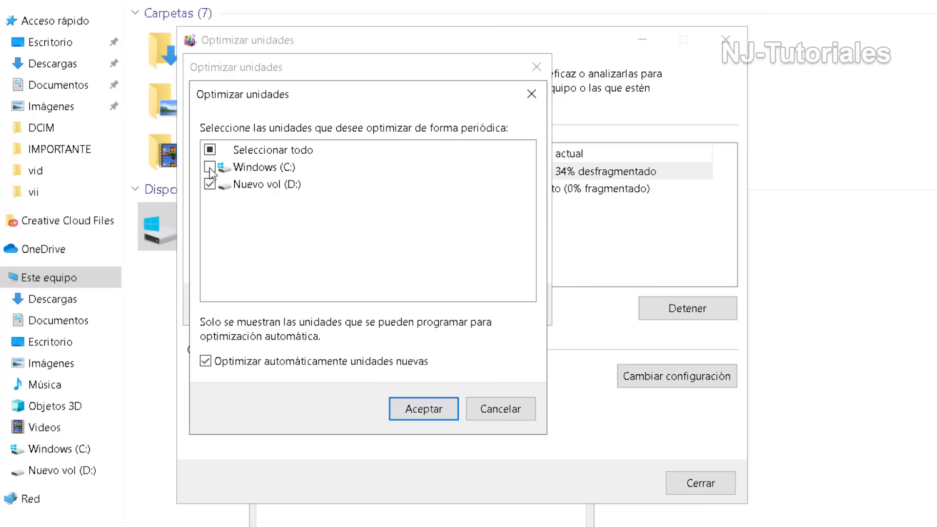
pyautogui.click(209, 167)
pyautogui.click(292, 362)
pyautogui.click(215, 363)
pyautogui.click(415, 411)
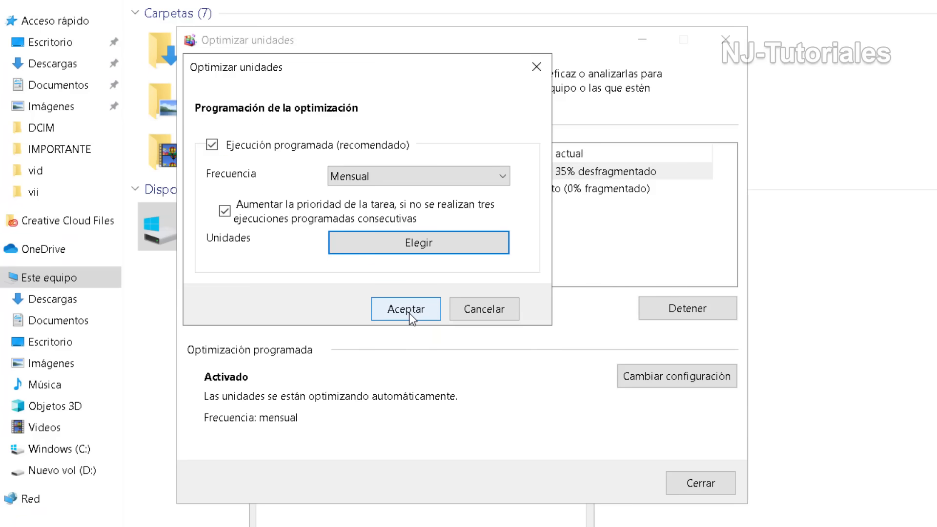
pyautogui.click(409, 317)
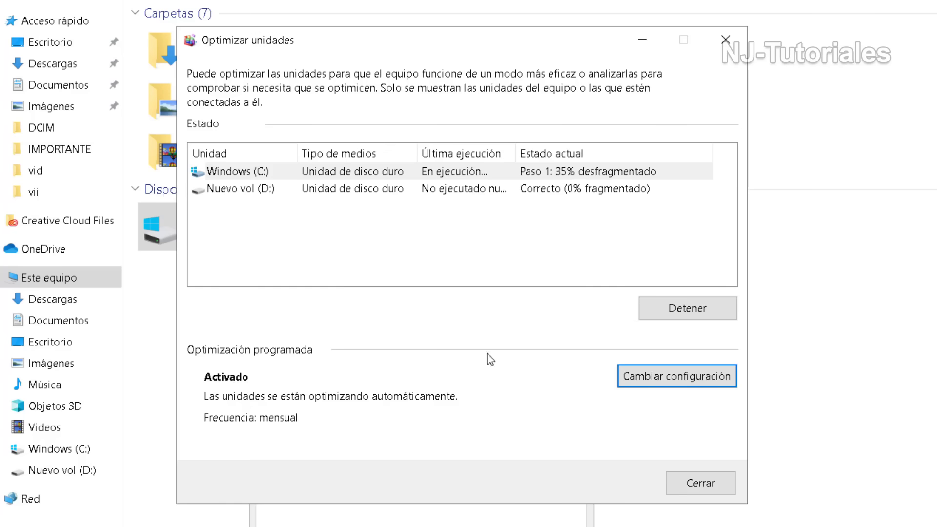
# Turn off scheduled execution in the optimization schedule and accept the change.
pyautogui.click(666, 382)
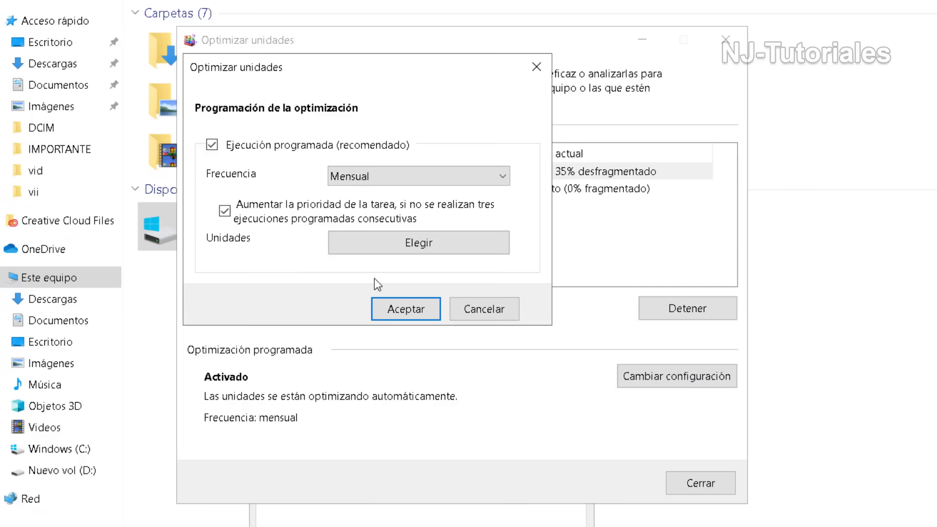
pyautogui.click(247, 151)
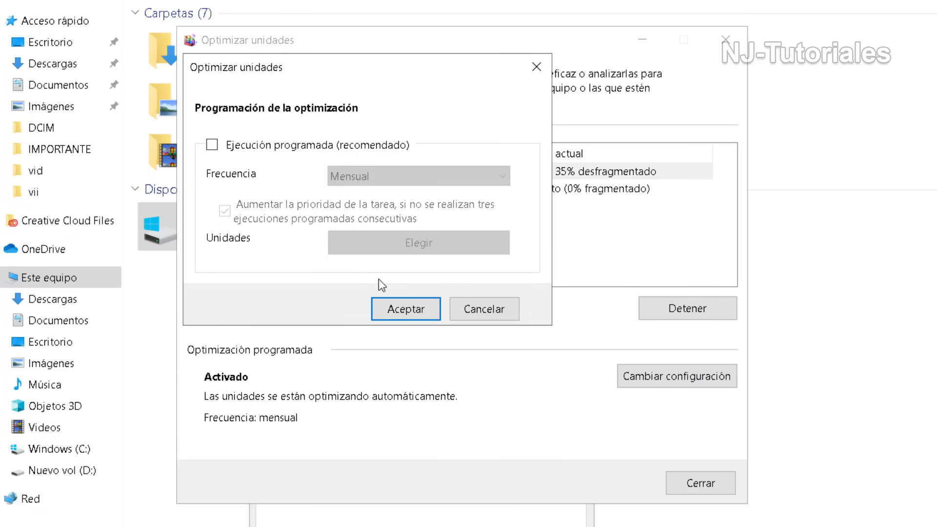
pyautogui.click(399, 314)
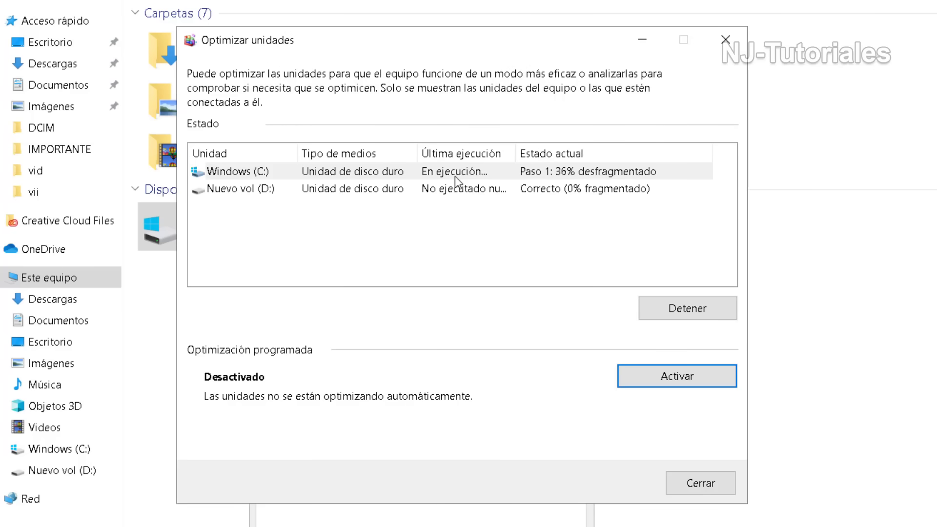
# Minimize Optimizar unidades, close the Windows (C:) properties and File Explorer, and refresh the desktop.
pyautogui.click(488, 175)
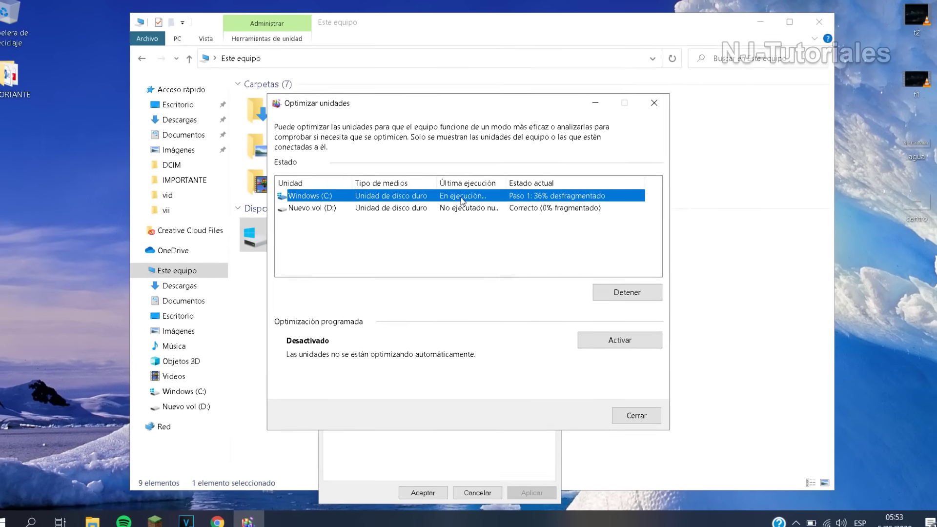
pyautogui.click(592, 108)
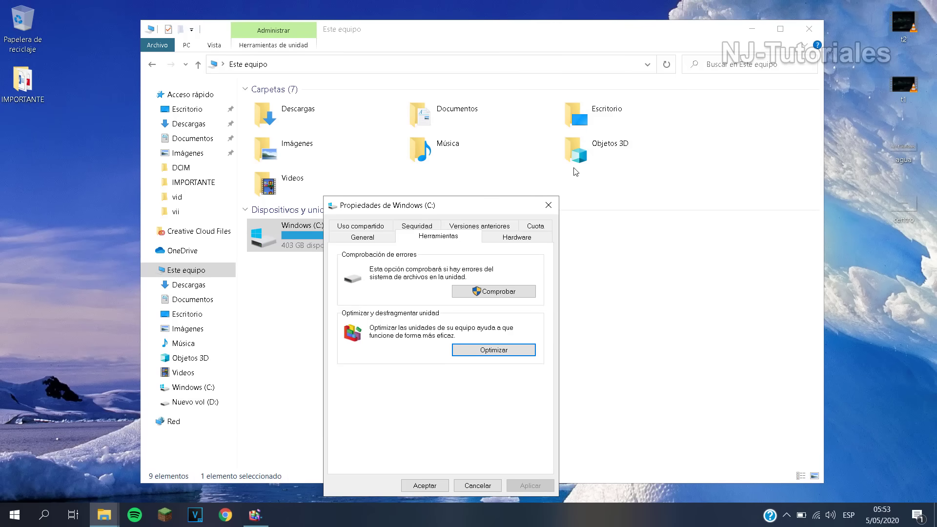
pyautogui.click(556, 203)
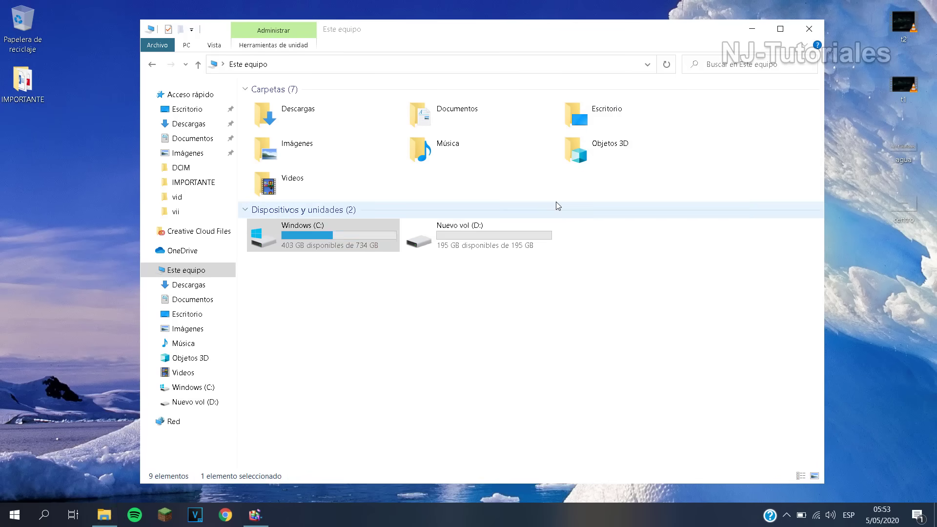
pyautogui.click(809, 29)
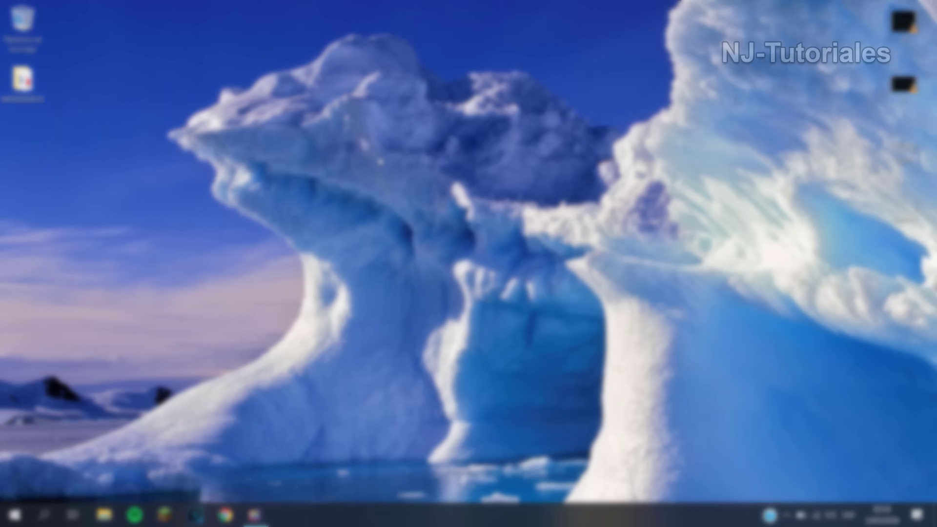
pyautogui.rightClick(378, 158)
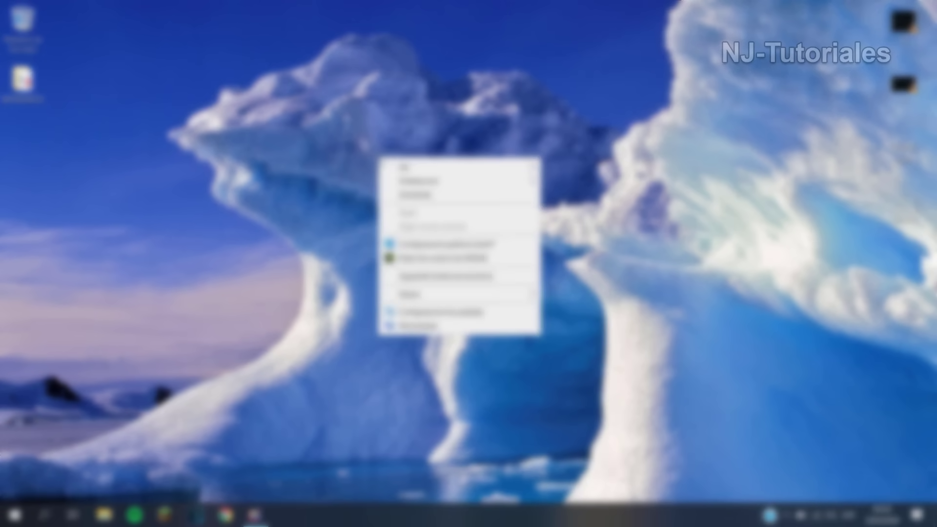
pyautogui.click(451, 195)
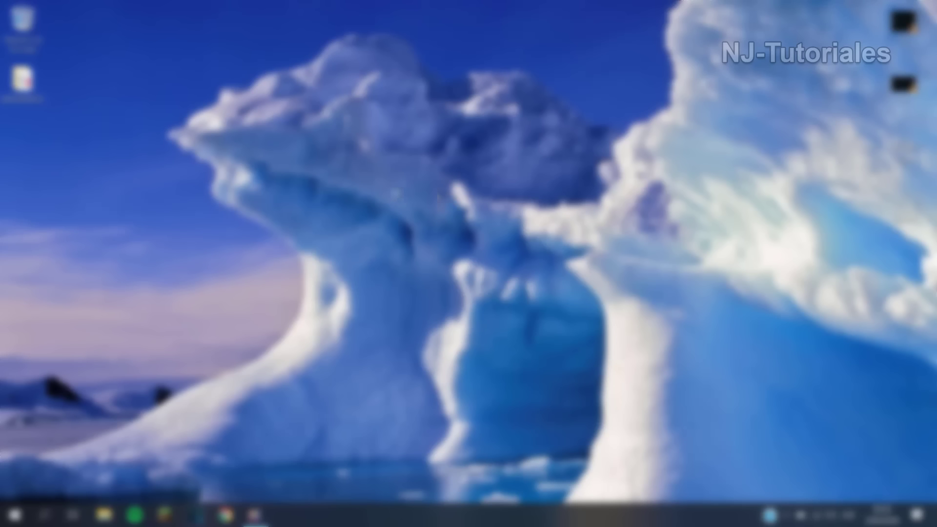